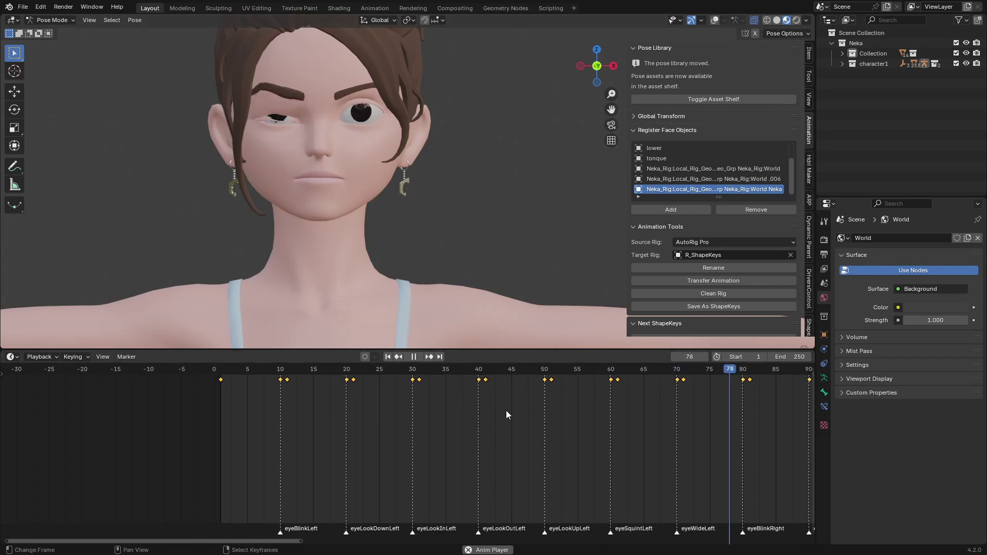
- Preview the face mesh's shape keys one by one from Basis down to tongueOut
scroll(506, 411, down, 10)
scroll(270, 144, up, 6)
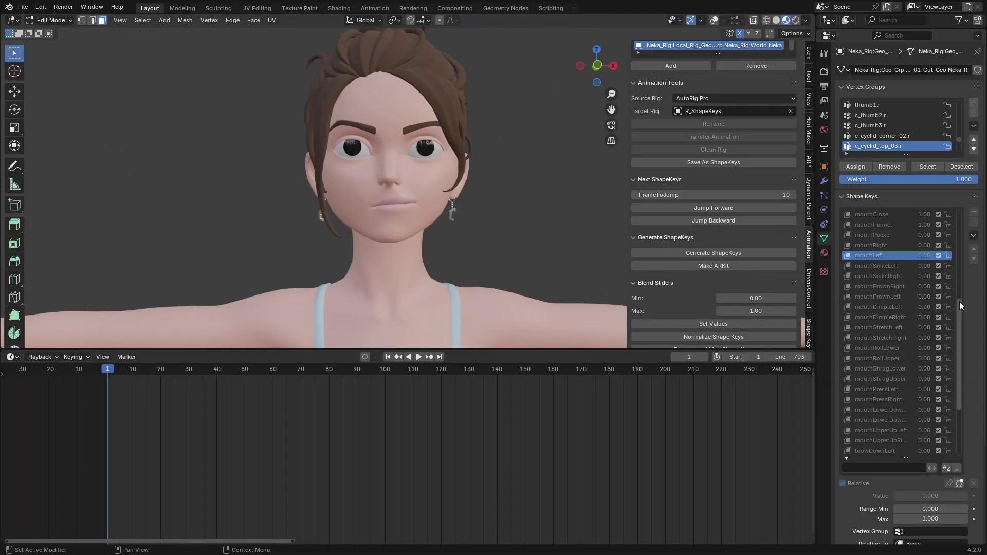
scroll(959, 301, up, 2)
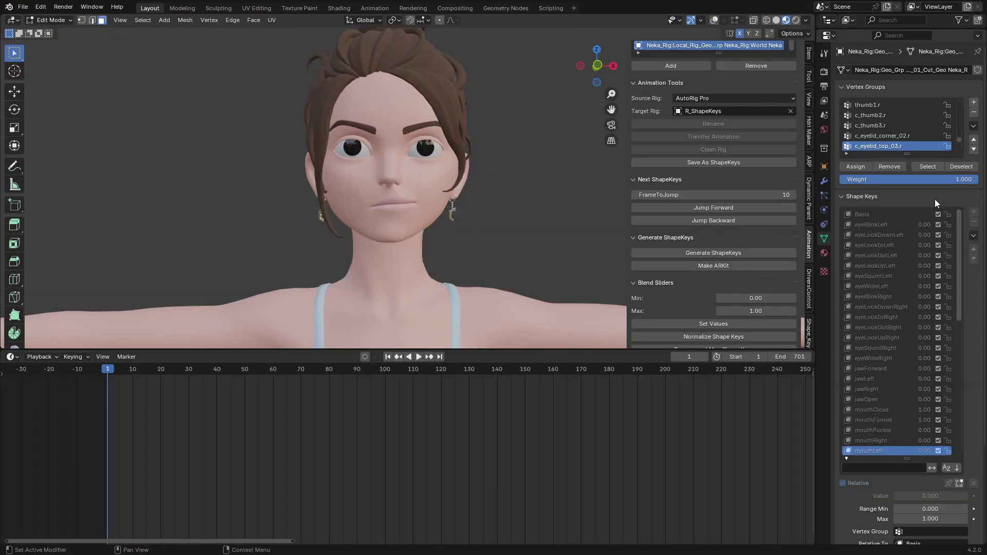
click(863, 220)
click(863, 217)
key(Down)
key(Down)
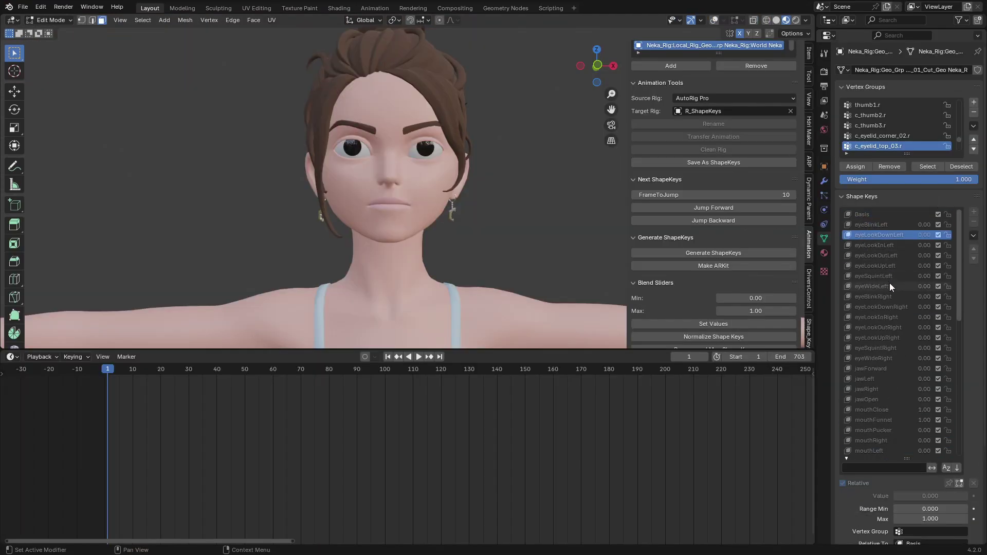
key(Down)
key(Down)
key(Down)
key(Down)
key(Down)
key(Down)
key(Down)
key(Down)
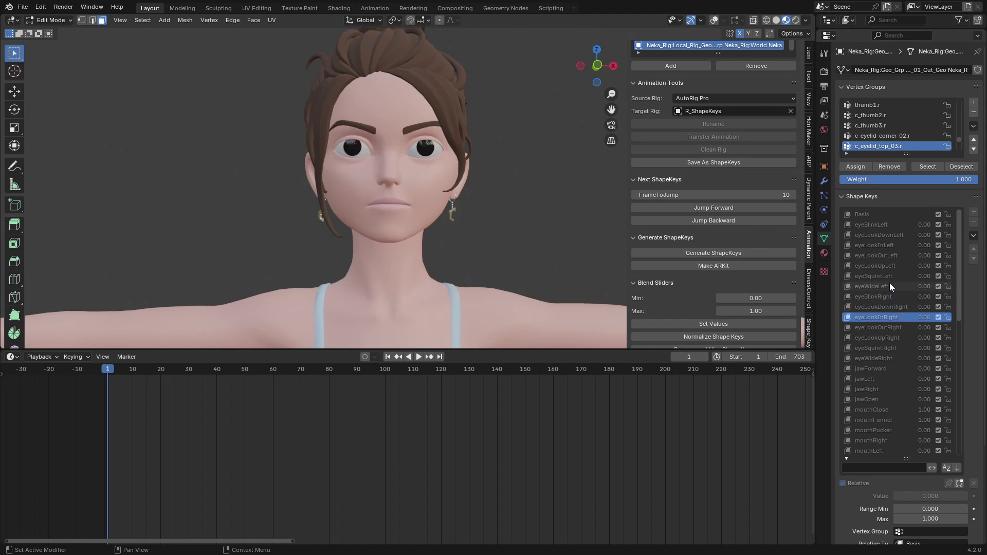
key(Down)
key(Down)
key(Down)
key(Down)
key(Down)
key(Down)
key(Down)
key(Down)
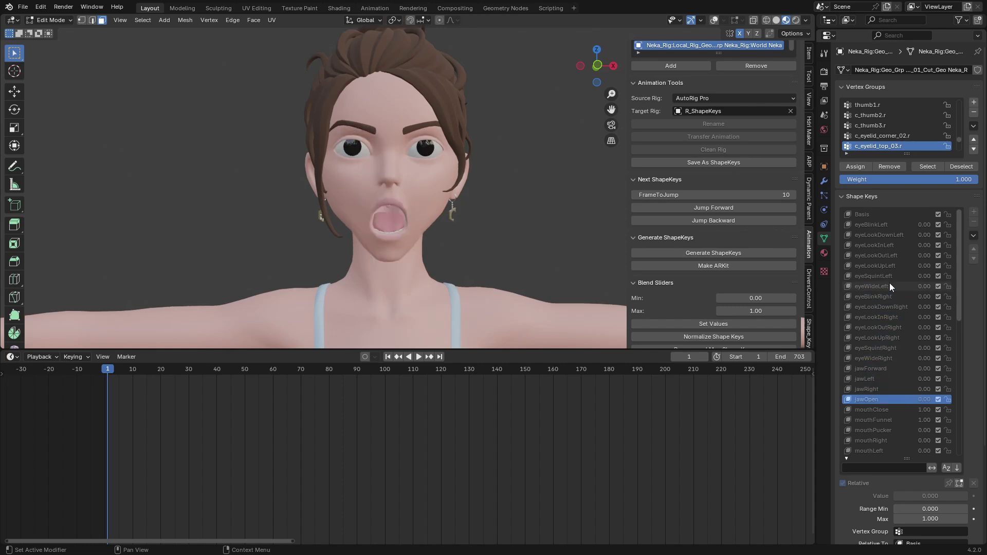
key(Down)
key(Down)
key(Down)
key(Down)
key(Down)
key(Down)
key(Down)
key(Down)
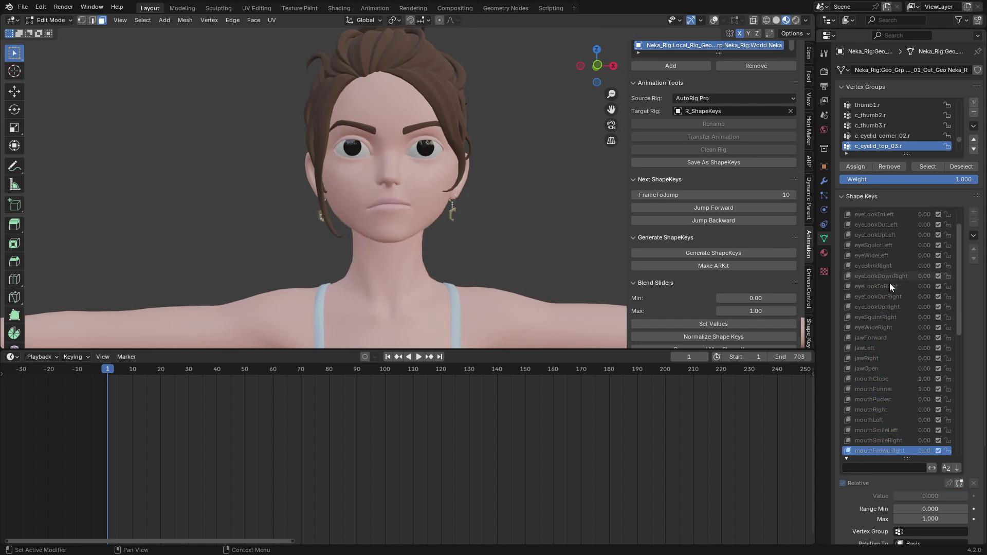
key(Down)
key(Down)
key(Down)
key(Down)
key(Down)
key(Down)
key(Down)
key(Down)
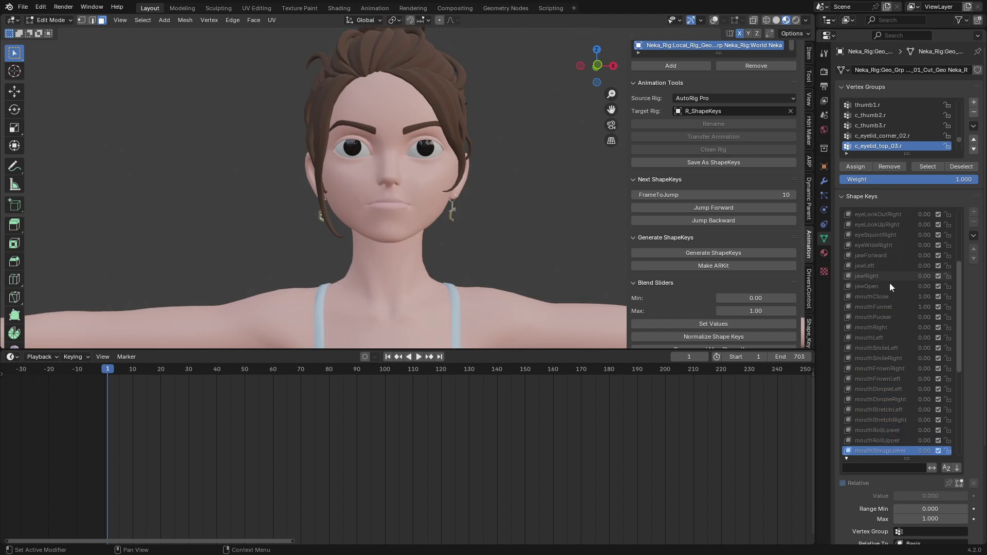
key(Down)
key(Down)
key(Down)
key(Down)
key(Down)
key(Down)
key(Down)
key(Down)
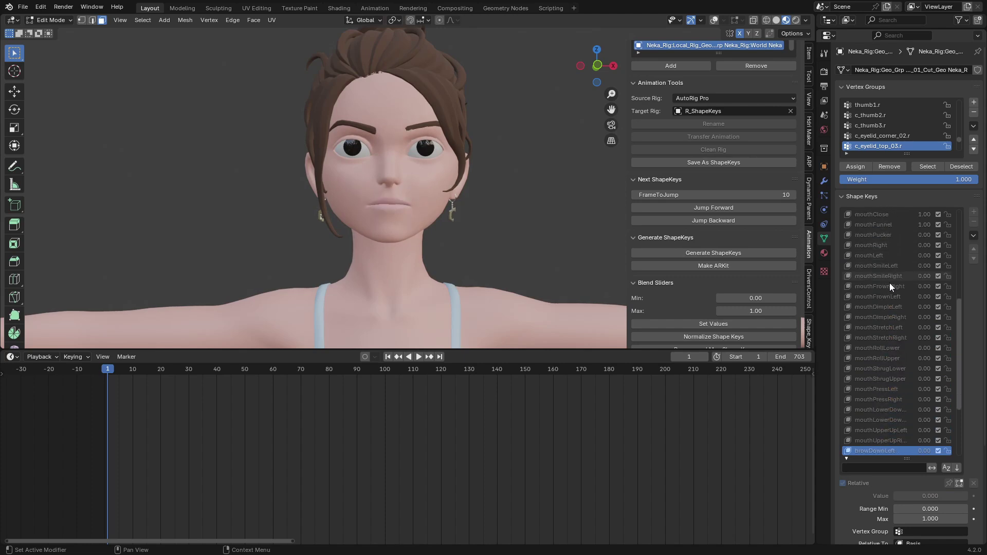
key(Down)
key(Down)
key(Down)
key(Down)
key(Down)
key(Down)
key(Down)
key(Down)
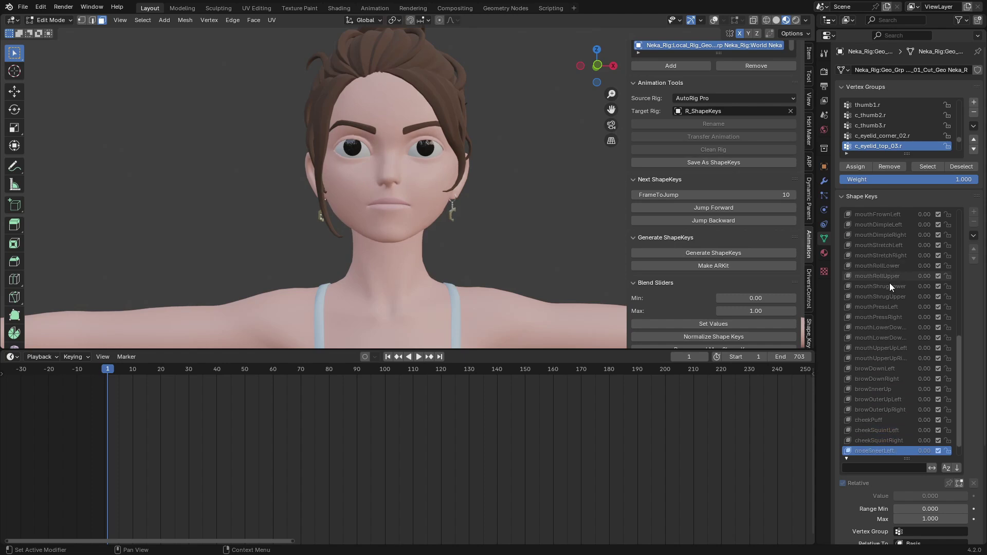
key(Down)
key(Down)
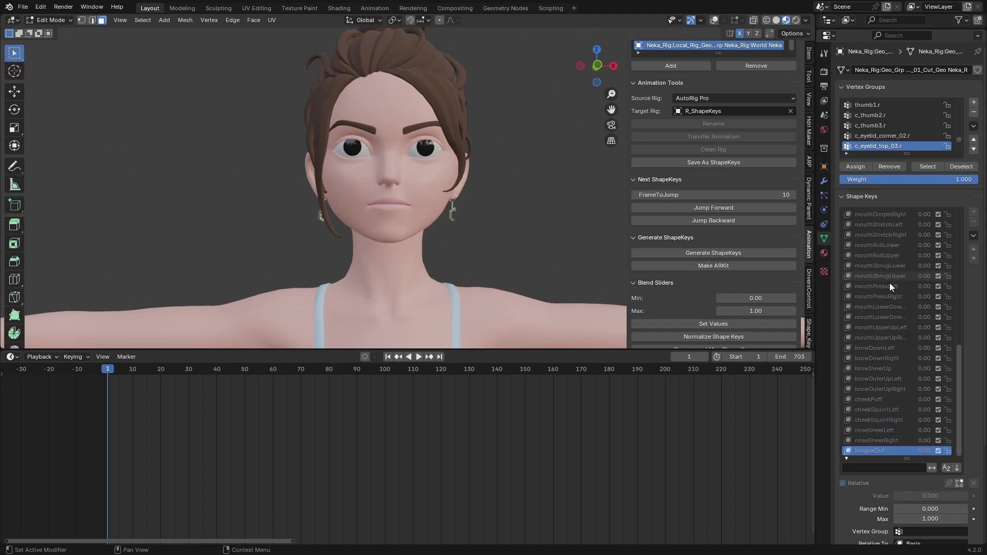
- Go back up through the shape keys from tongueOut past mouthShrugLower to review the expressions
key(Up)
key(Up)
key(Up)
key(Up)
key(Up)
key(Up)
key(Up)
key(Up)
key(Up)
key(Up)
key(Up)
key(Up)
key(Up)
key(Up)
key(Up)
key(Up)
key(Up)
key(Up)
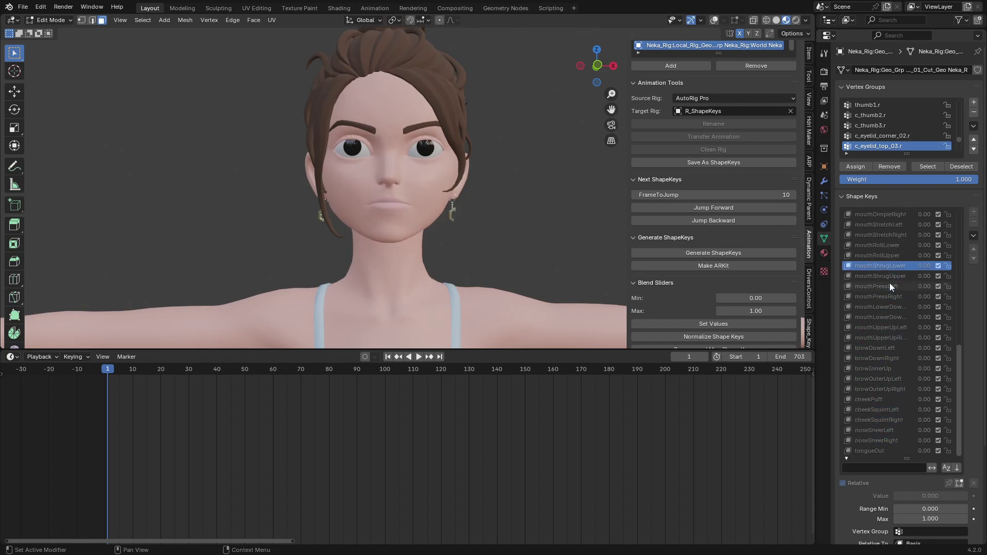
key(Up)
key(Up)
key(Up)
key(Up)
key(Up)
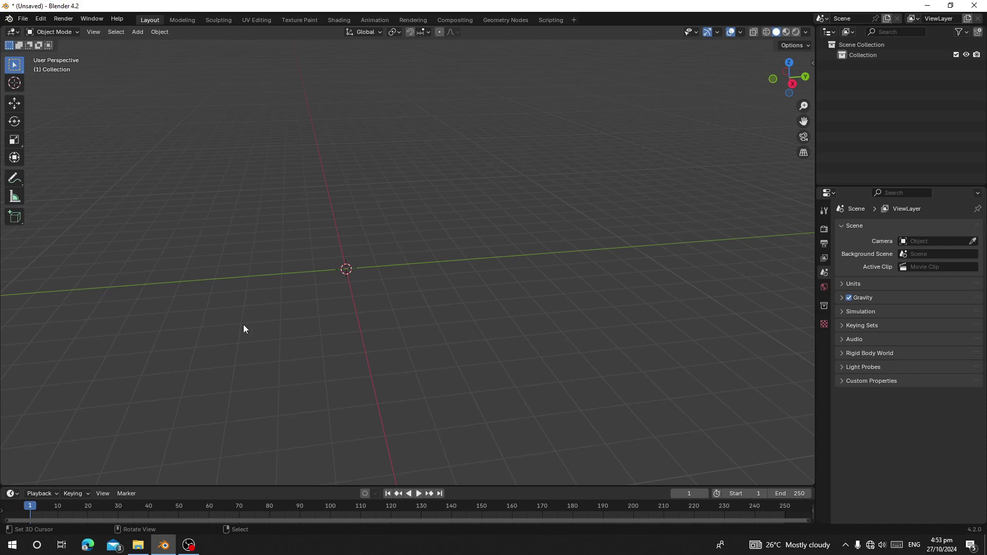
- Switch to File Explorer and extract the ShapeKeyGenV3.11_Pro_Blender 4.1x_Extract First archive into a folder of the same name
click(138, 544)
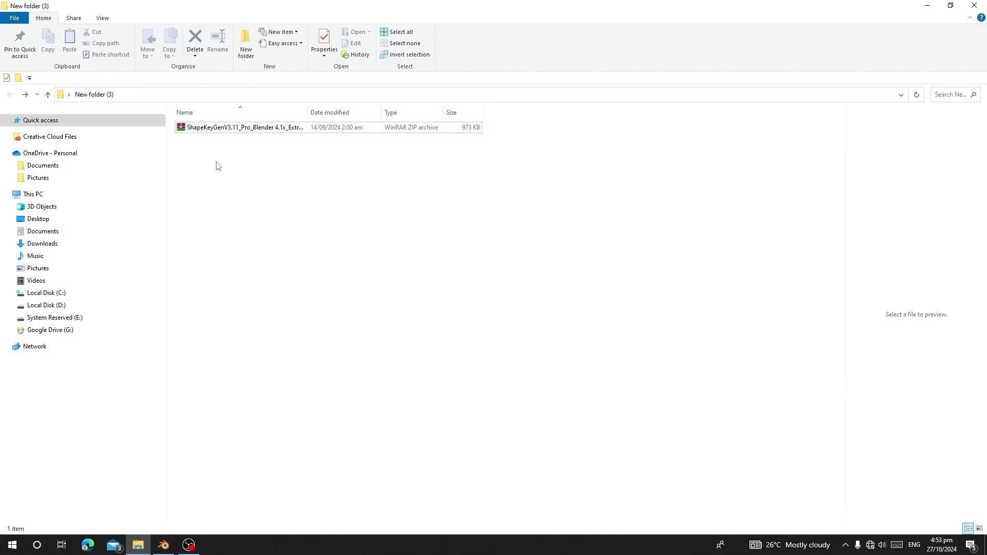
click(213, 130)
right_click(213, 130)
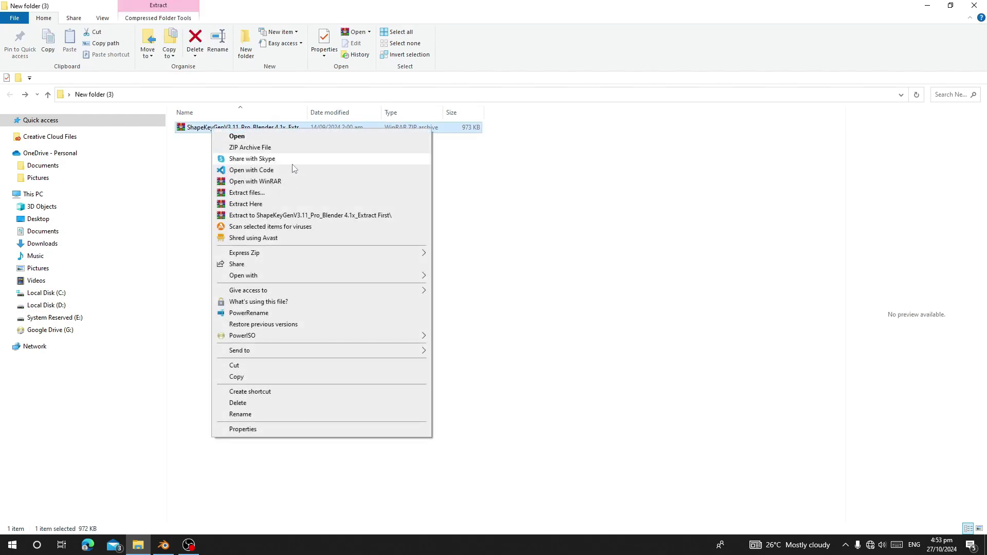
click(256, 219)
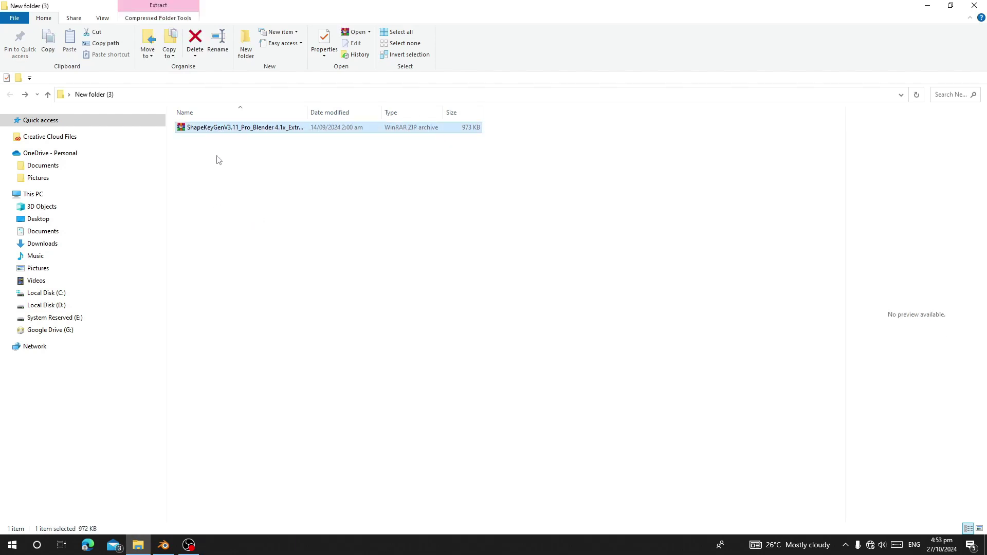
- Open the extracted ShapeKeyGenV3.11 folder, copy its address as text, and locate ShapeKeyGen.zip and AnimationTool.py
double_click(216, 128)
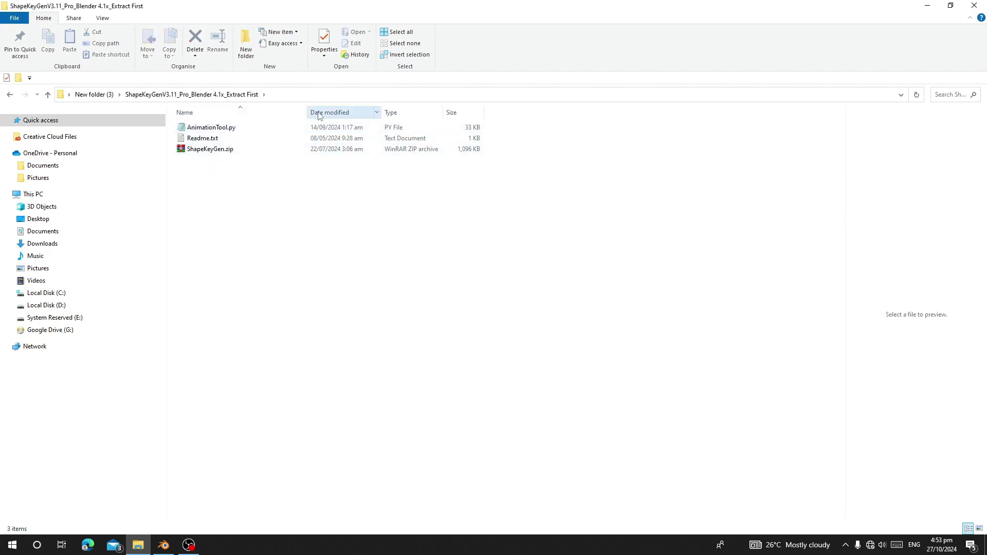
right_click(307, 93)
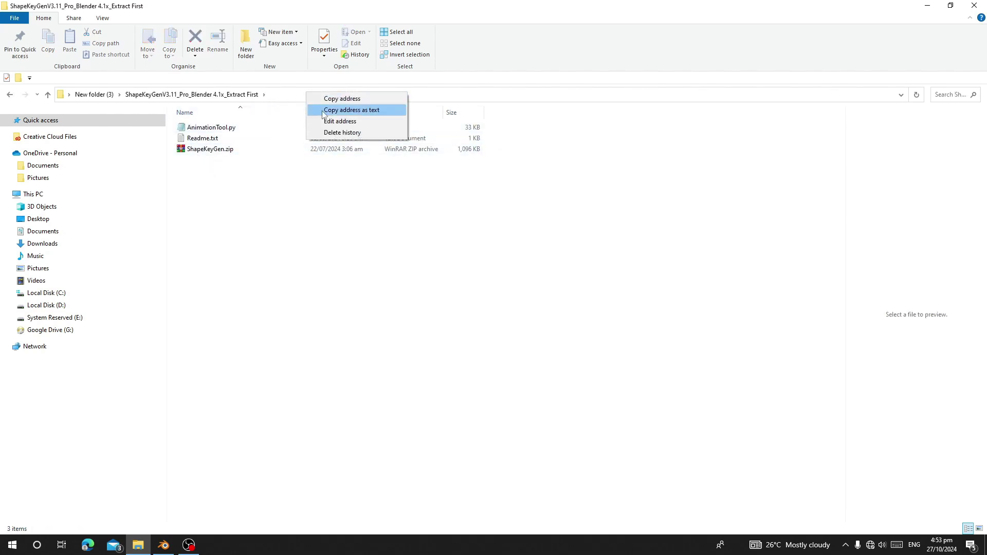
click(323, 110)
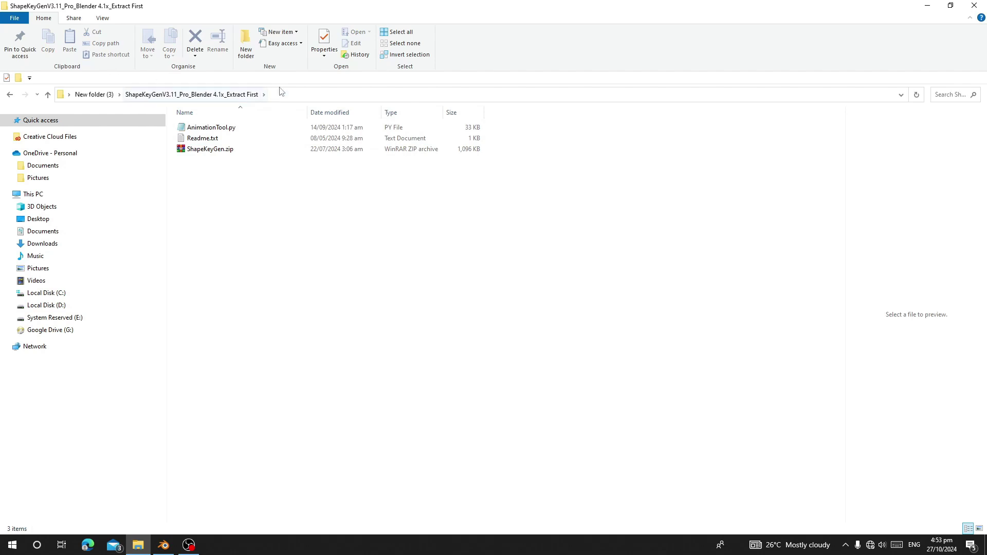
click(193, 151)
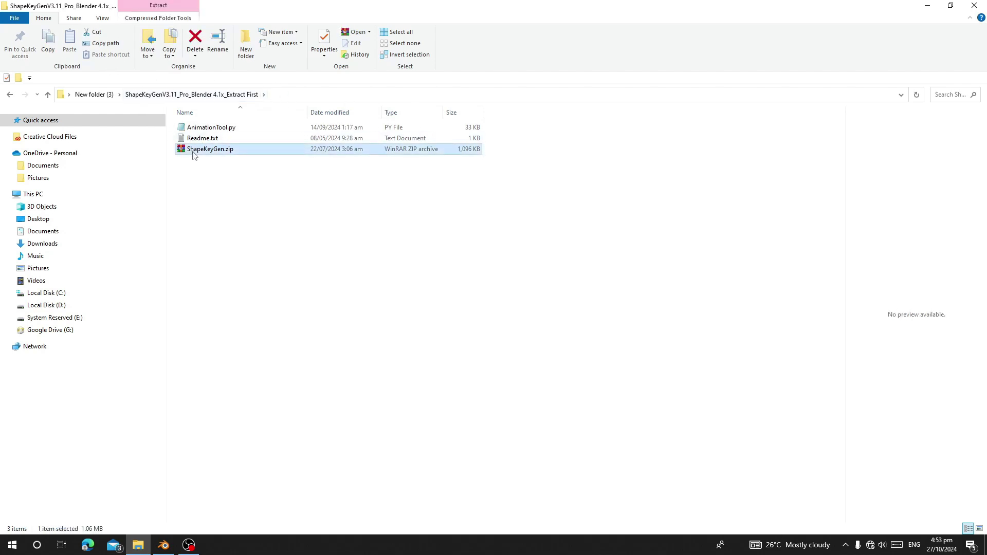
click(195, 126)
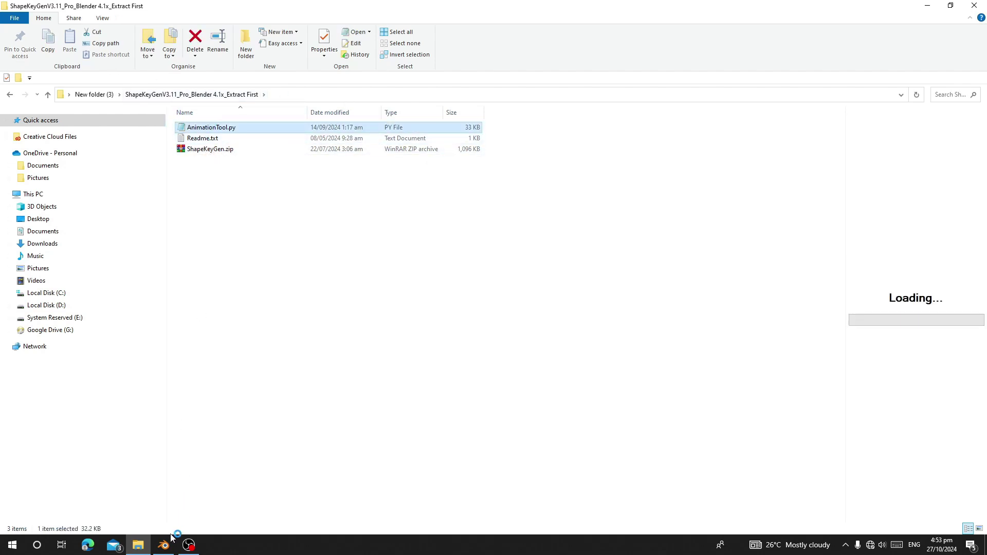
- Switch to Blender, open the add-on preferences and clear the add-on search filter
click(161, 548)
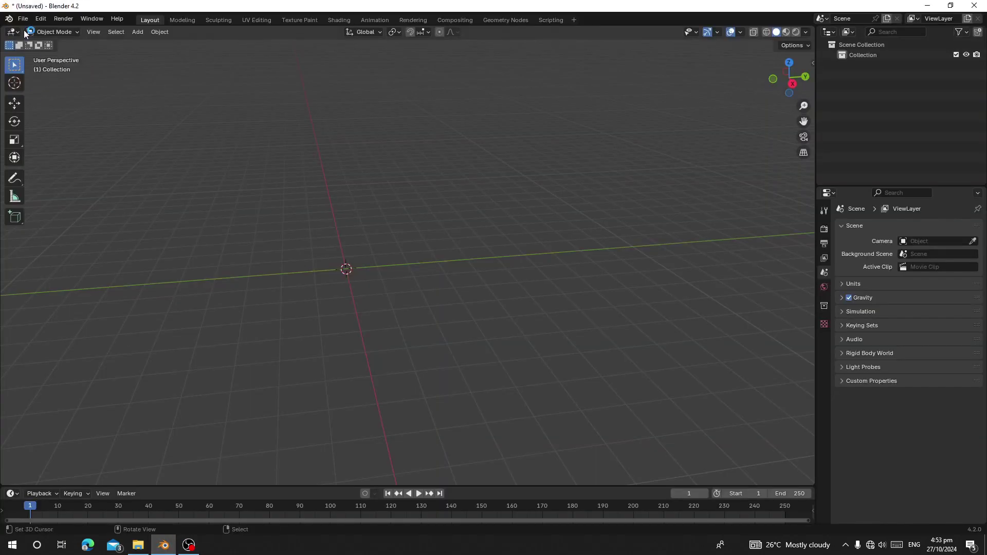
click(39, 22)
click(82, 150)
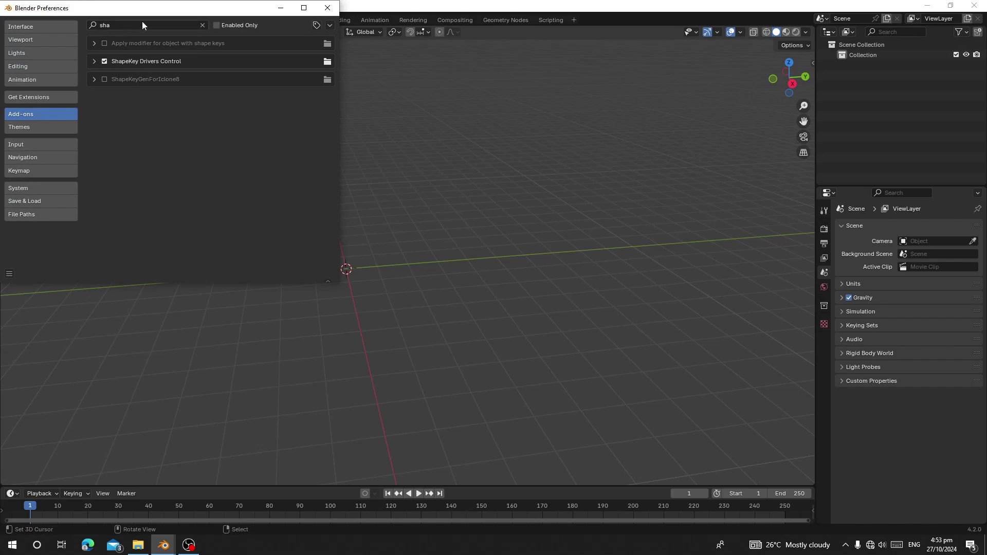
click(202, 24)
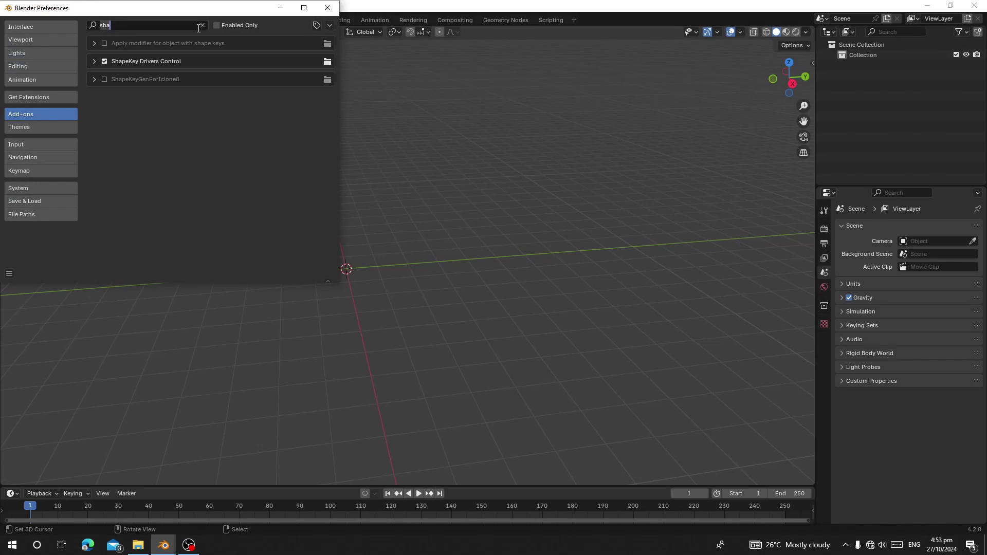
- Install ShapeKeyGen.zip from disk as an add-on, using the copied folder path to find it
click(330, 25)
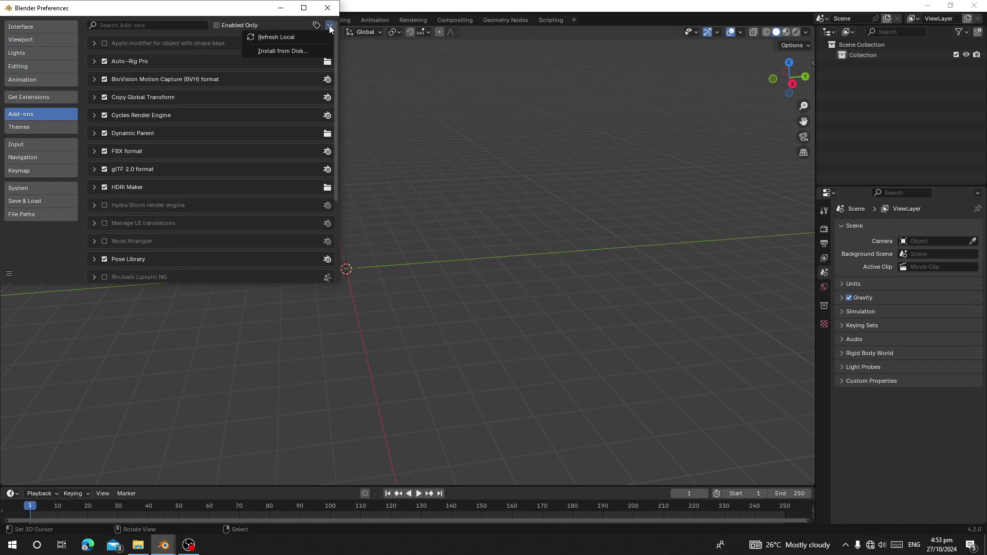
click(274, 51)
click(222, 32)
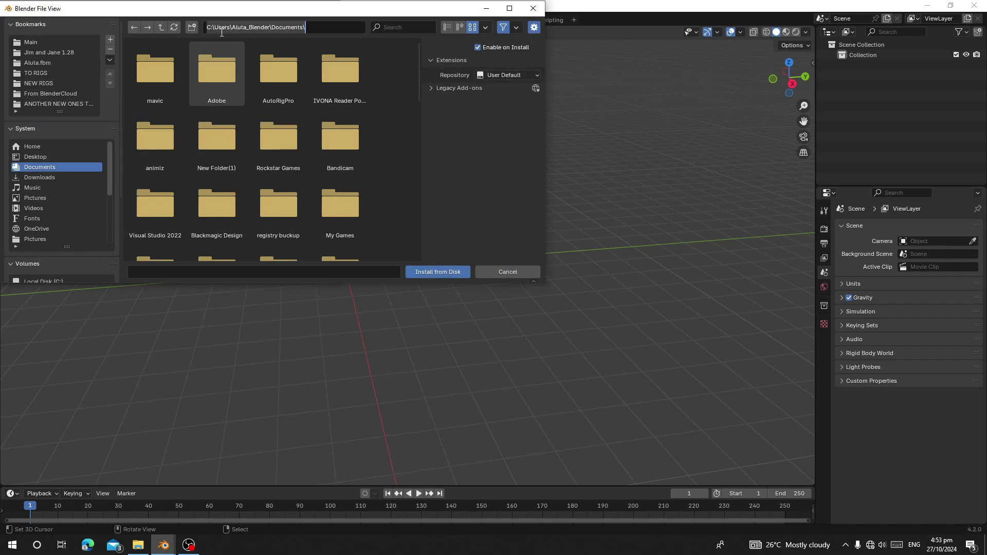
key(ctrl+v)
key(Return)
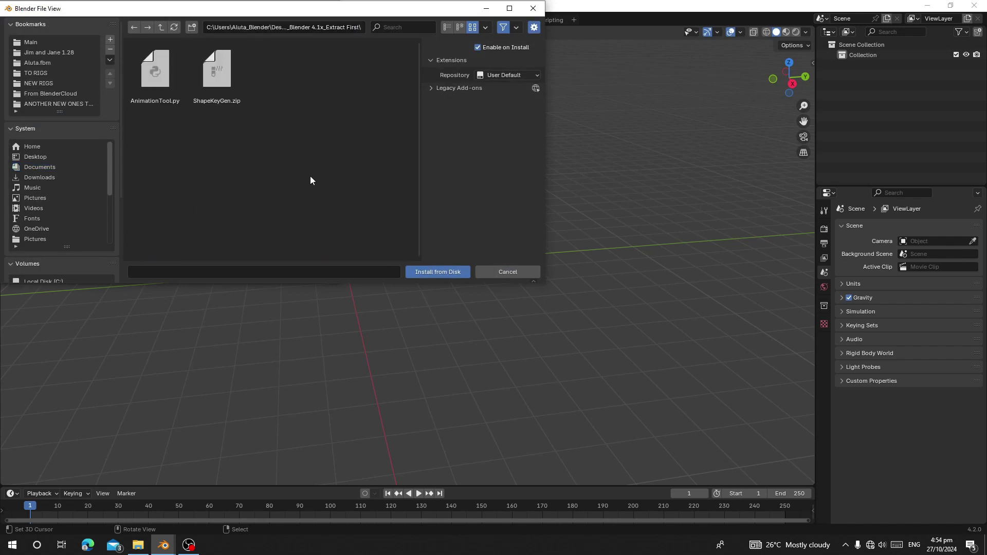
click(211, 77)
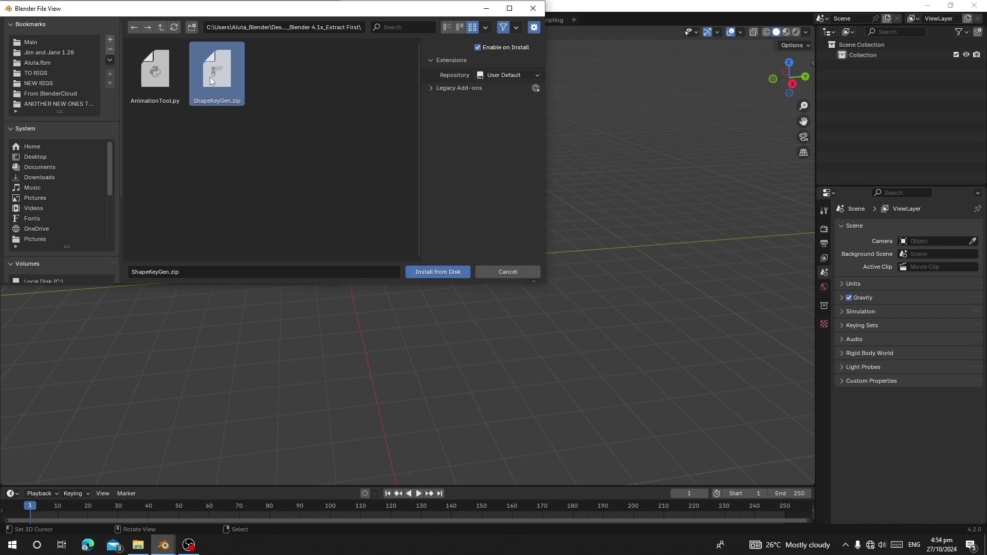
double_click(219, 72)
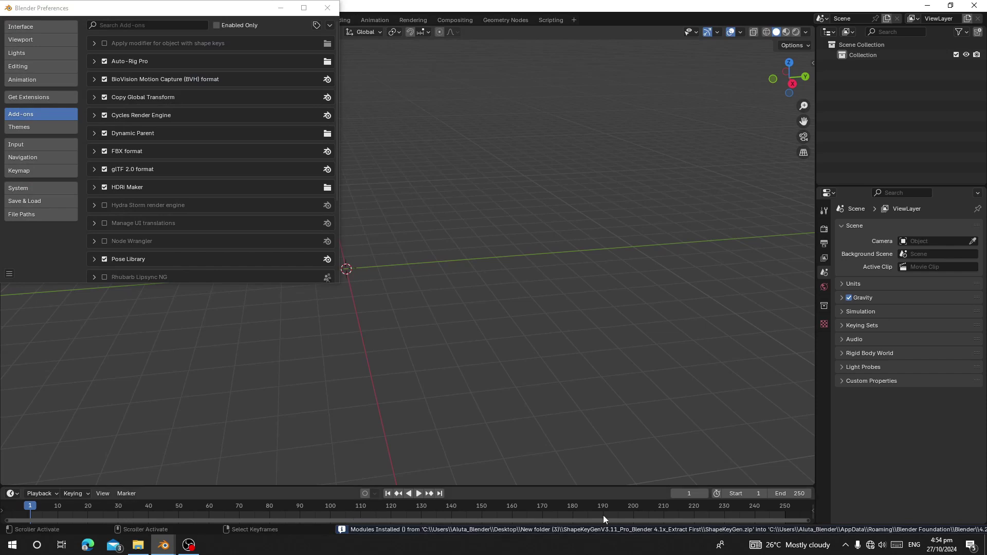
- Install the AnimationTool.py add-on from disk, using the same copied folder path
click(330, 25)
click(319, 50)
click(220, 30)
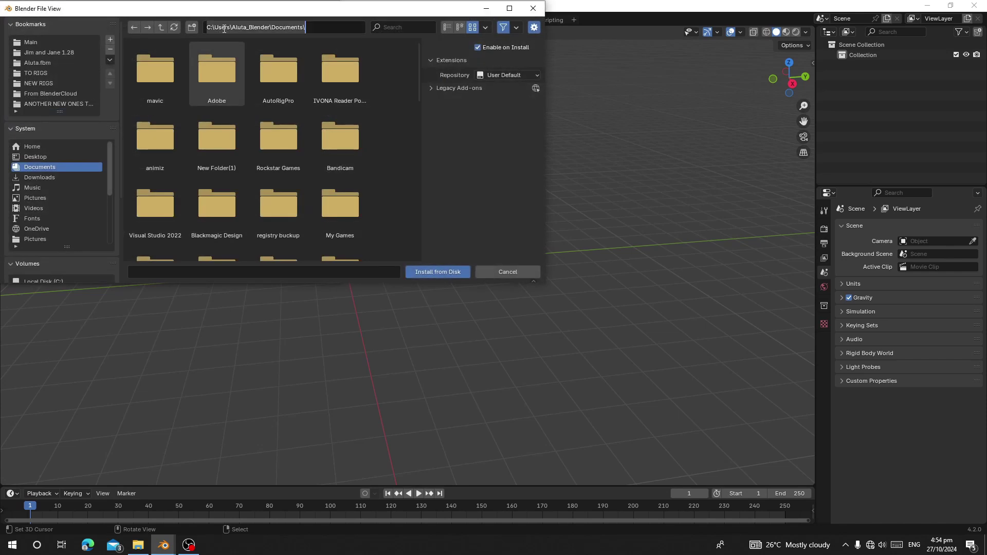
key(ctrl+v)
key(Return)
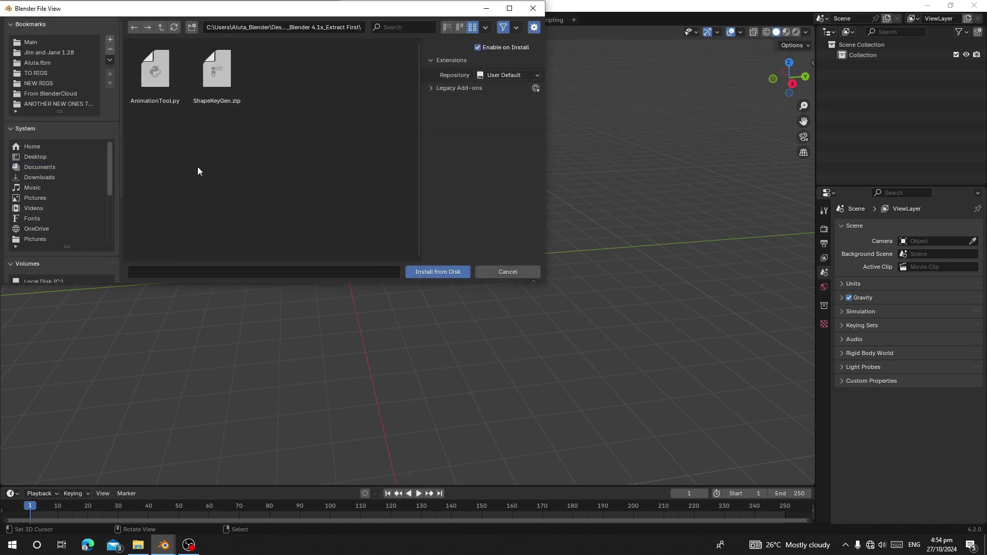
click(157, 94)
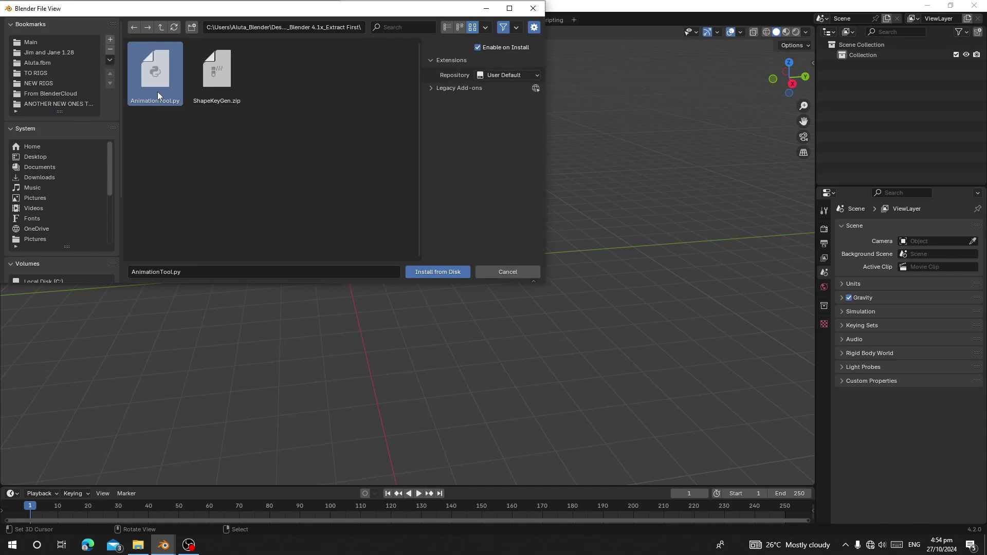
double_click(157, 92)
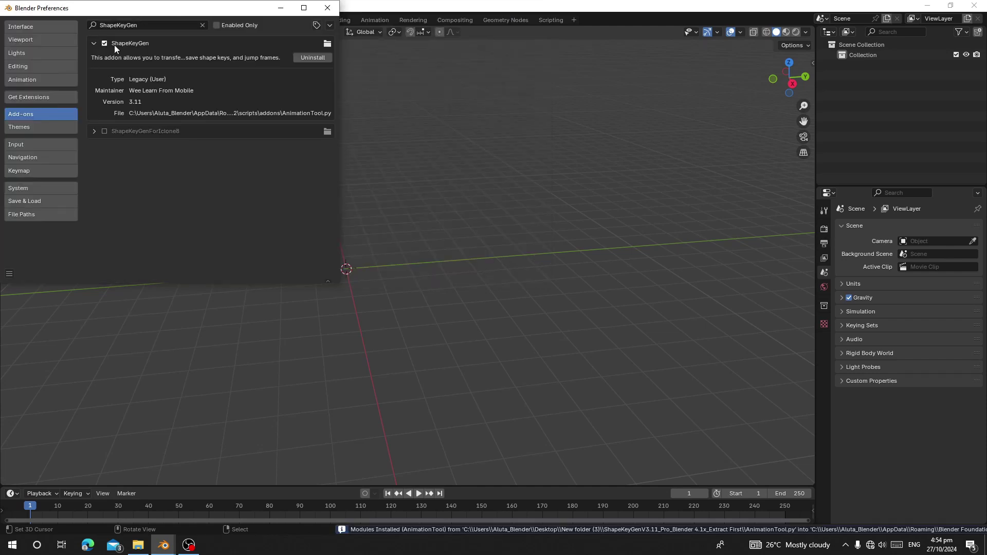
- Show the Animation tools in the 3D viewport's sidebar and collapse the Global Transform section
click(815, 61)
click(808, 229)
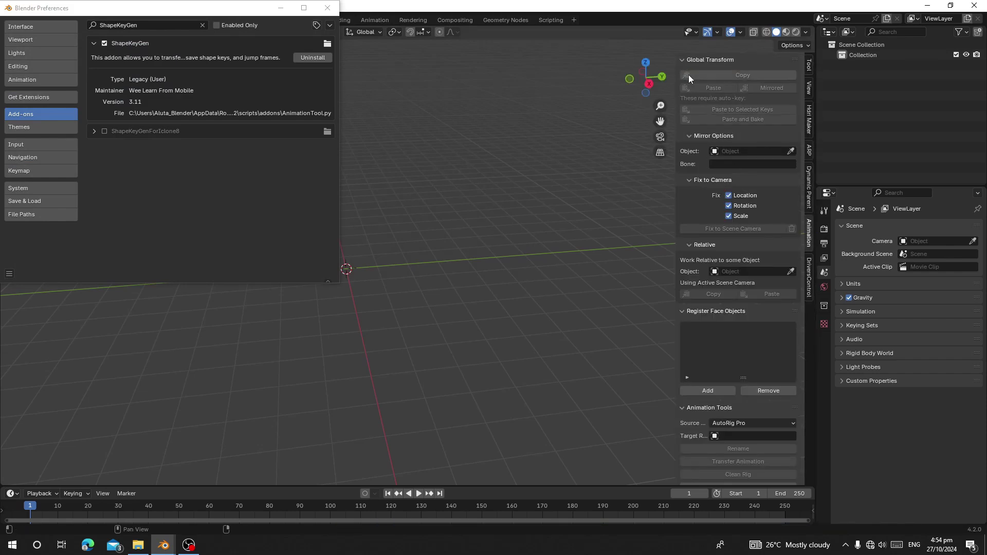
click(686, 59)
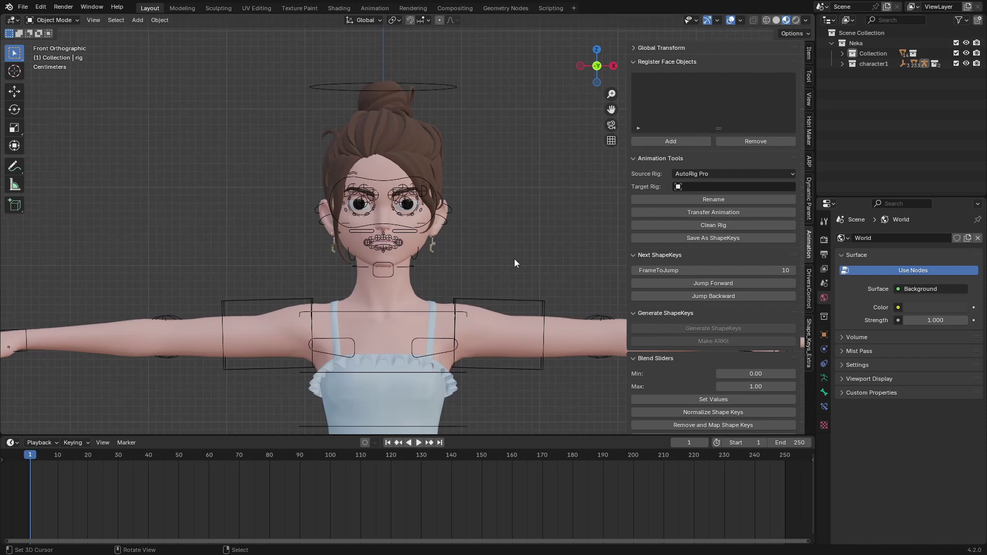
scroll(487, 323, up, 2)
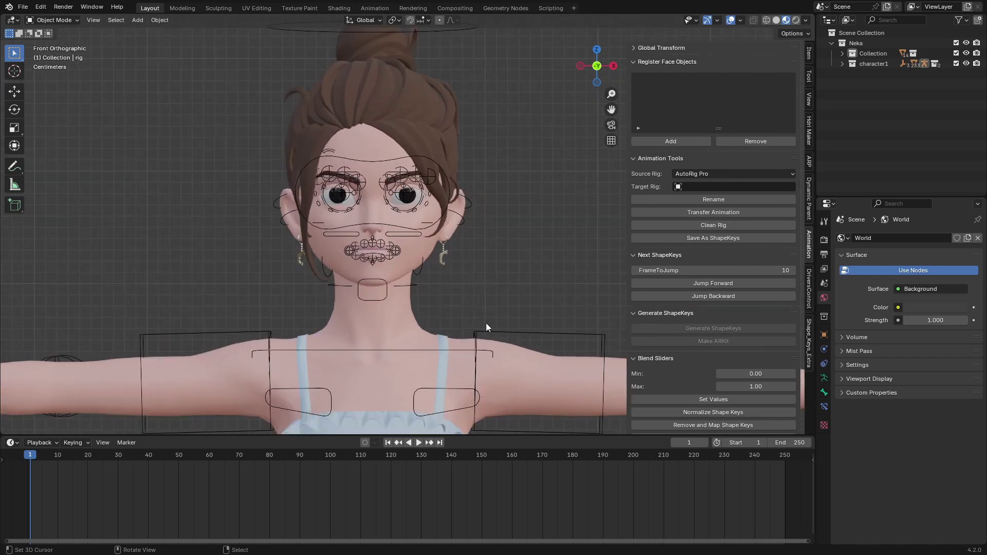
- Switch the character rig to Pose Mode and try moving the jaw and eye target controls, cancelling each move
click(684, 174)
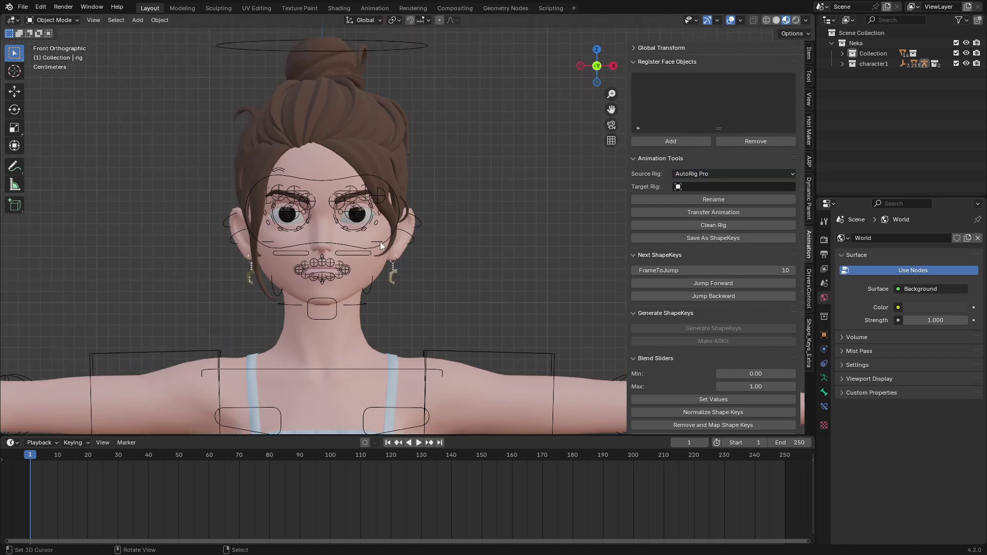
click(360, 252)
click(53, 20)
click(45, 53)
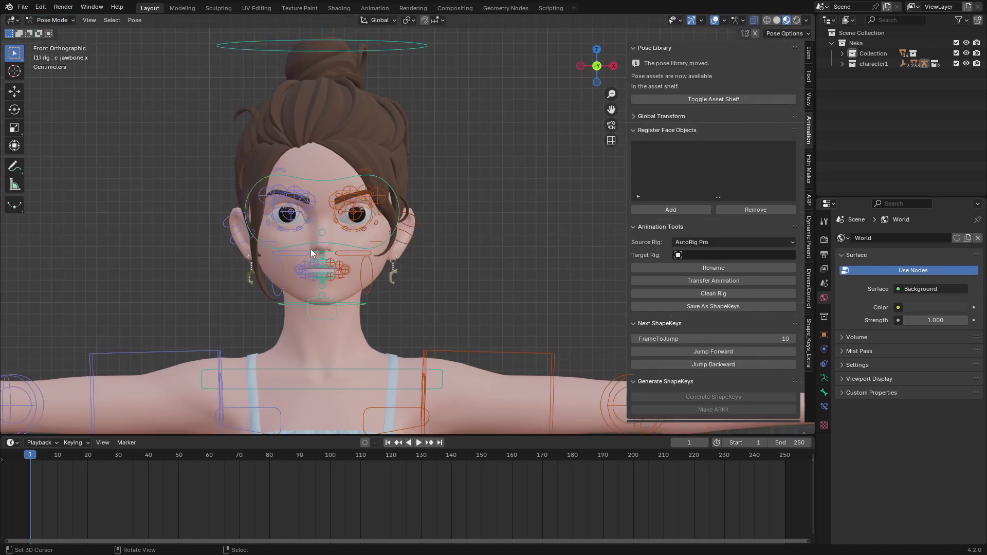
drag(309, 313, 315, 338)
right_click(311, 354)
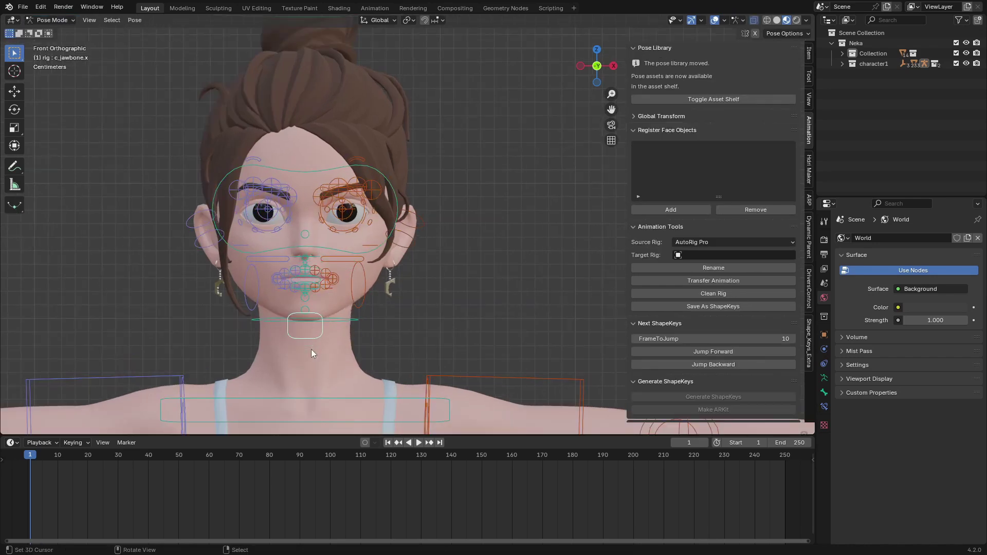
right_click(348, 246)
key(g)
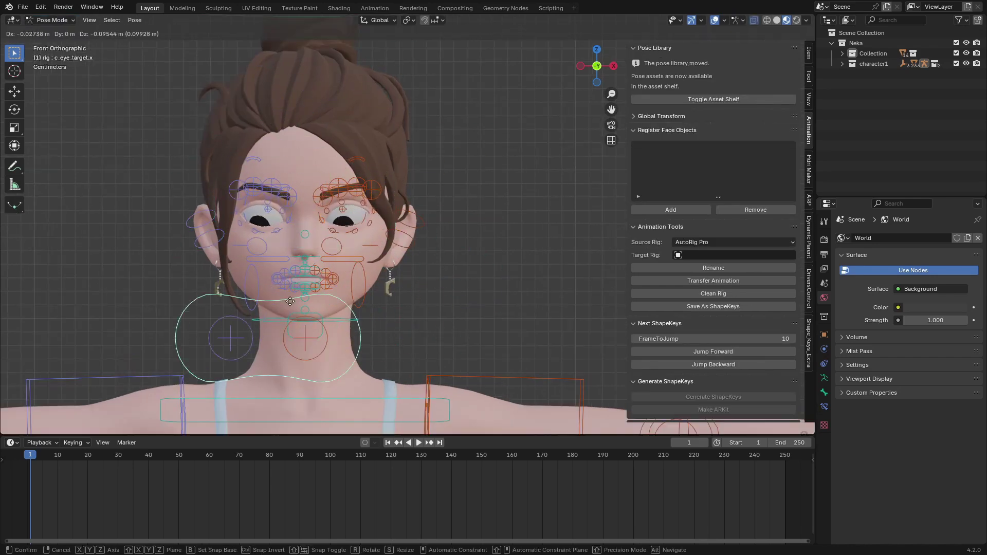
right_click(359, 316)
- Try moving an upper and a lower eyelid control on the left eye, cancel both moves and return to Object Mode
scroll(360, 316, up, 3)
right_click(296, 184)
key(g)
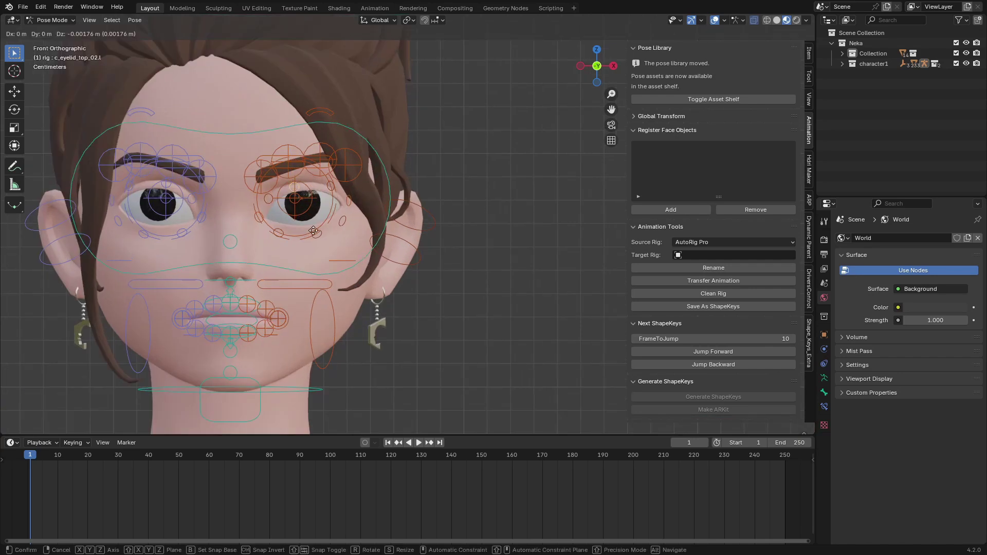
right_click(309, 226)
right_click(318, 234)
key(g)
right_click(317, 228)
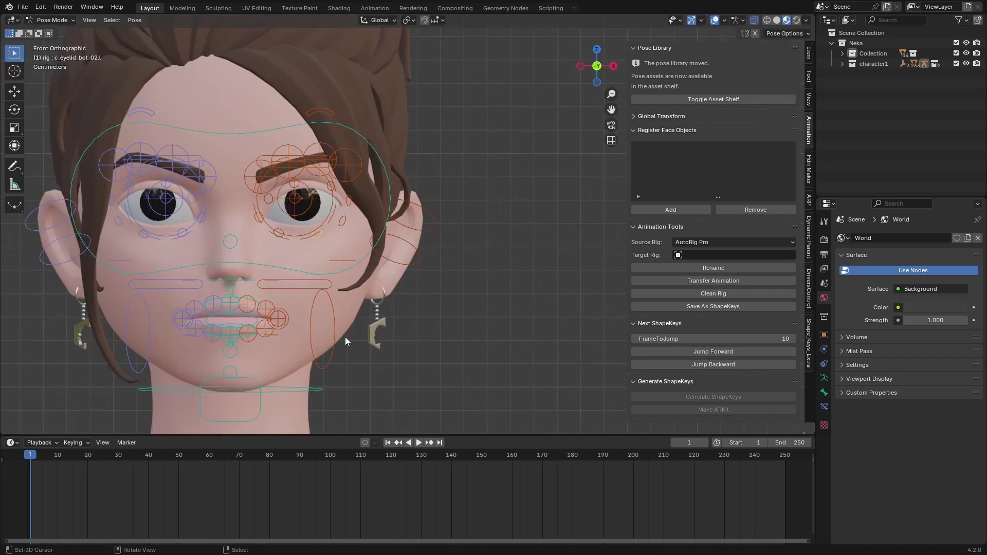
scroll(345, 337, down, 1)
click(51, 20)
click(54, 32)
scroll(325, 291, down, 5)
shift+middle_drag(335, 341, 305, 315)
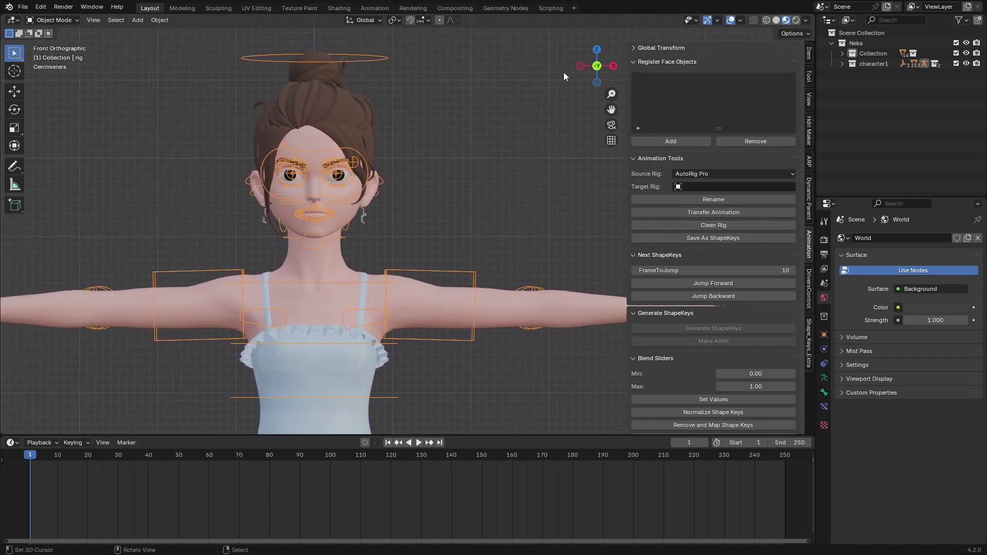
- Select the character rig, choose AutoRig Pro as the source rig and run the add-on's Rename on it
click(235, 214)
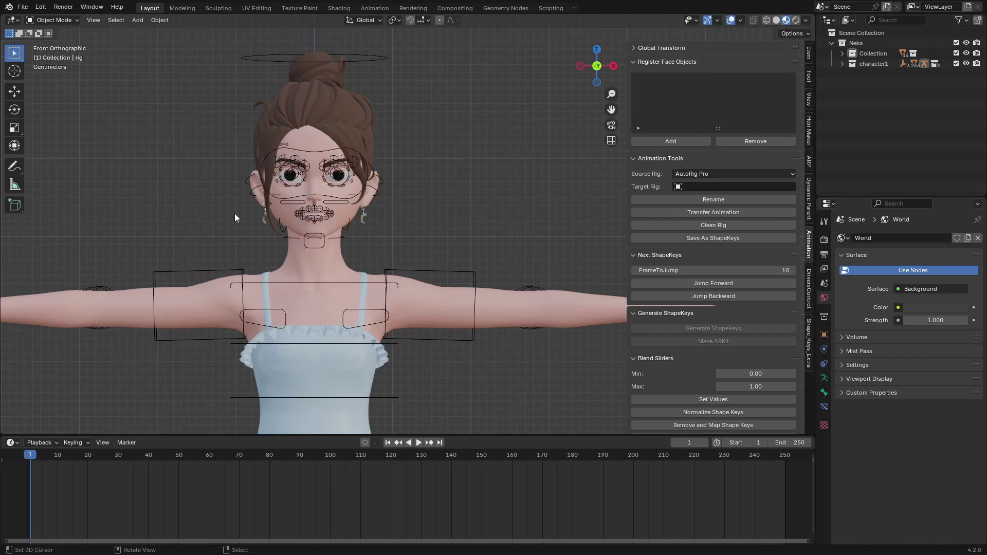
click(205, 269)
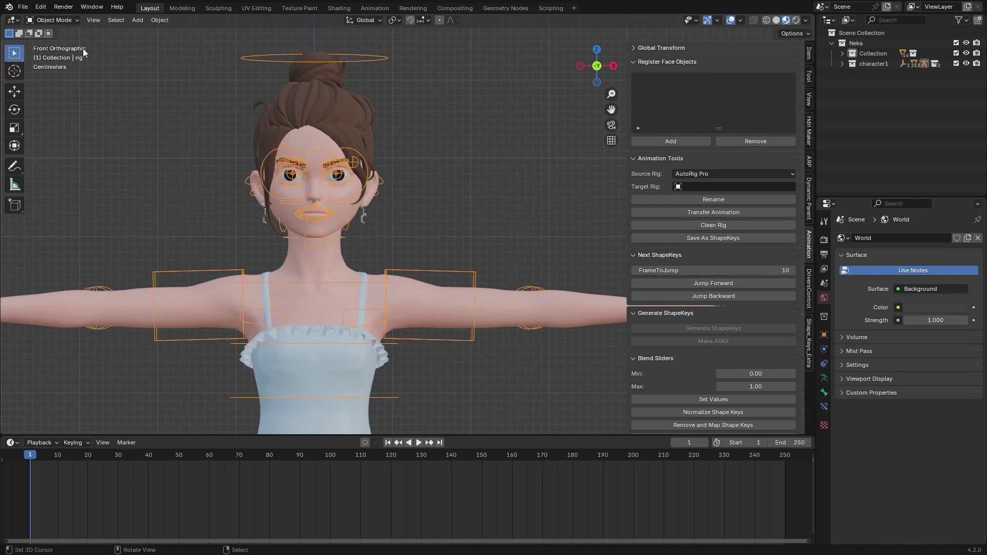
click(695, 173)
click(713, 185)
click(702, 175)
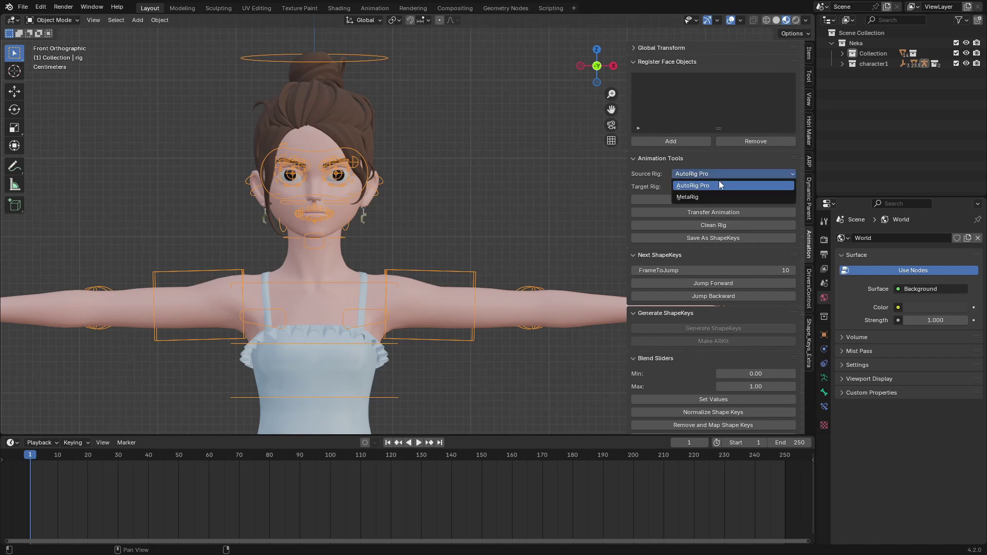
click(720, 184)
click(700, 177)
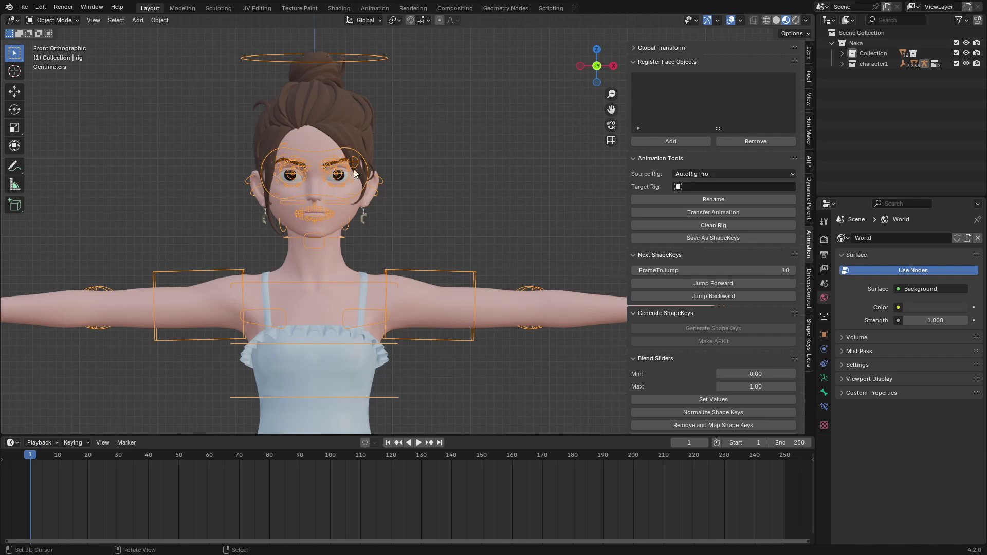
click(698, 174)
click(695, 185)
scroll(612, 191, up, 2)
click(708, 199)
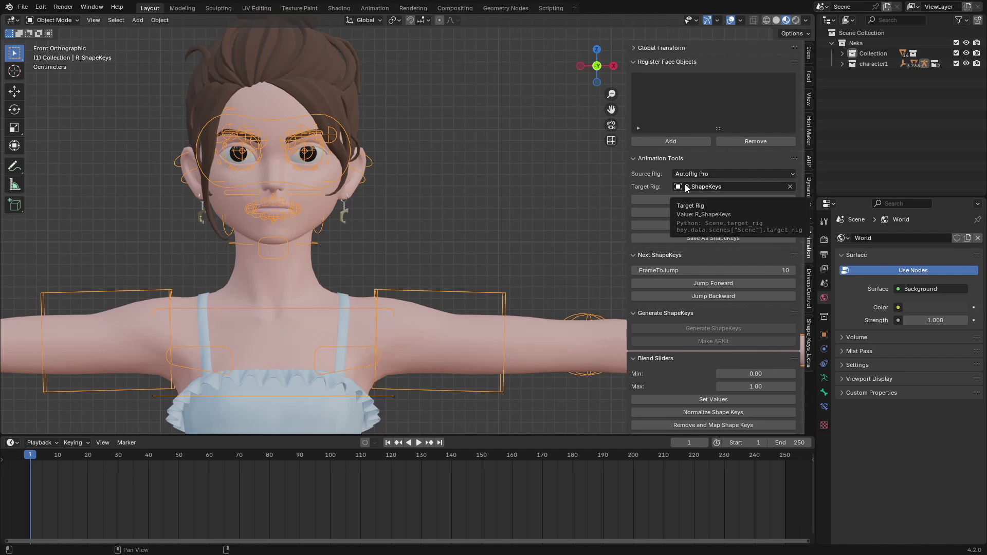
- Select the character's body mesh and register it as a face object
scroll(338, 230, up, 1)
scroll(346, 256, up, 1)
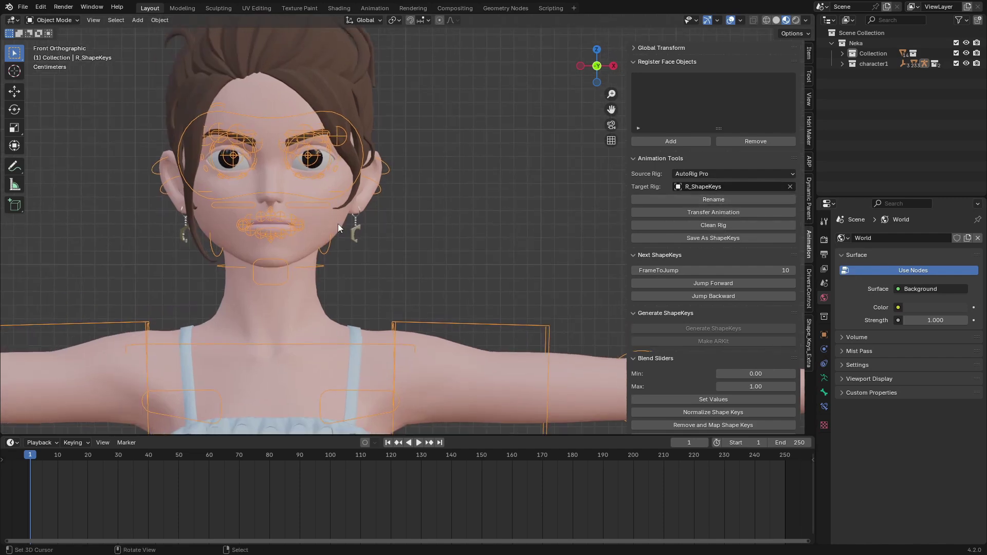
right_click(338, 224)
scroll(338, 224, down, 2)
key(g)
right_click(290, 332)
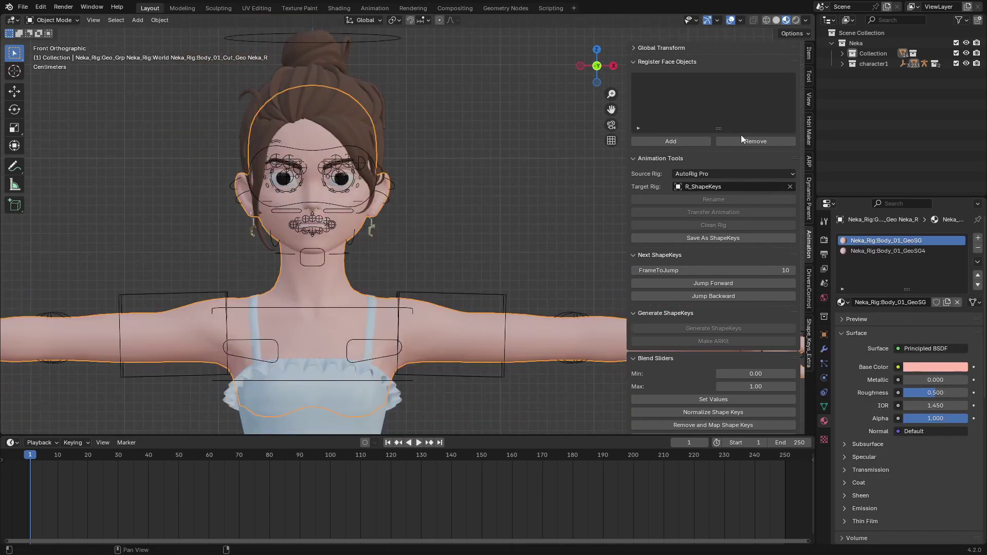
click(678, 141)
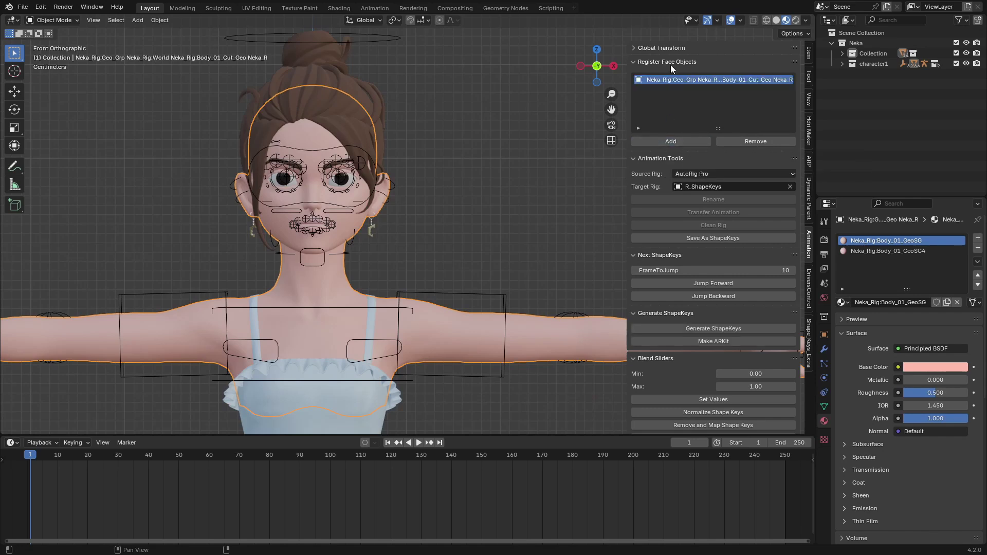
- Register the upper and lower teeth meshes as face objects
scroll(375, 255, up, 3)
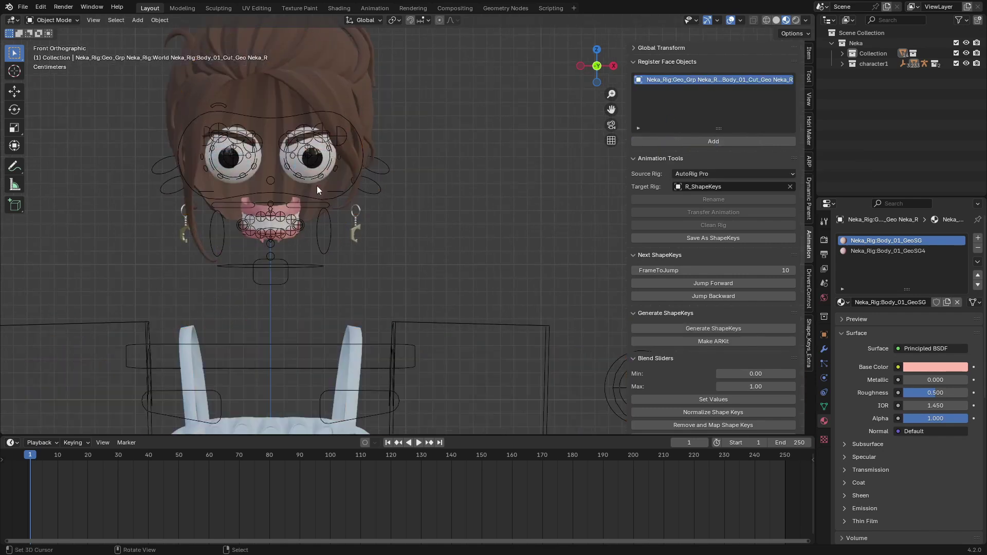
scroll(288, 207, up, 1)
click(276, 208)
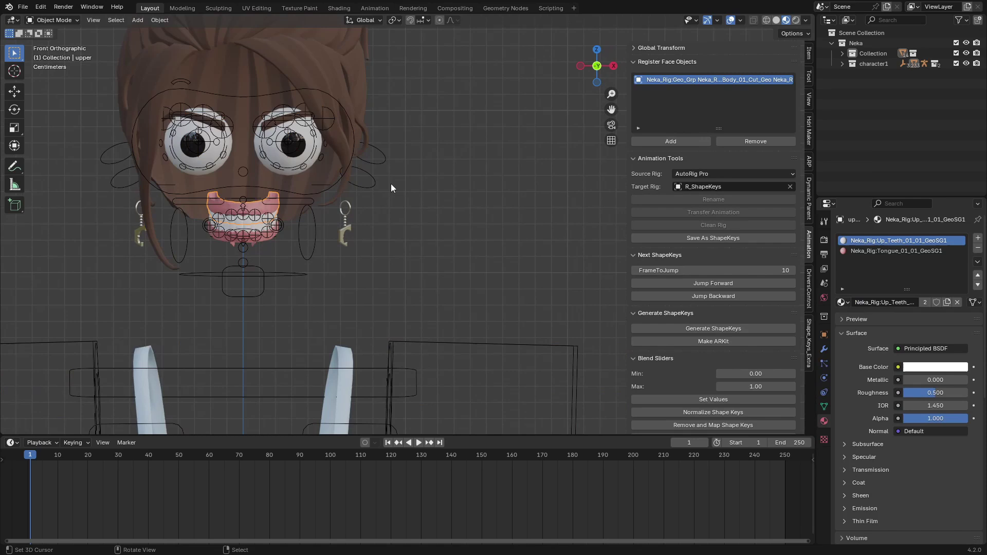
click(651, 142)
scroll(261, 230, up, 4)
click(126, 236)
click(644, 146)
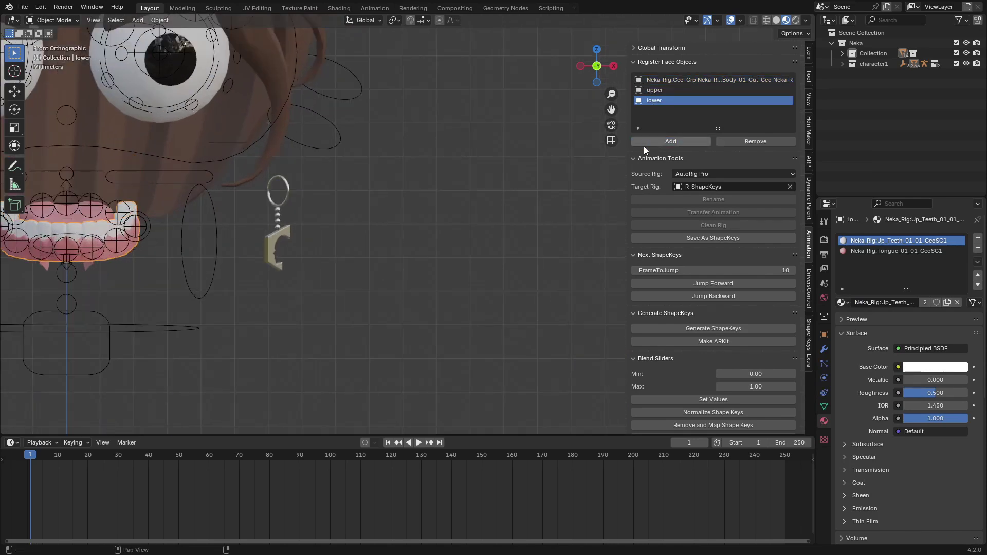
- Hide the teeth, register the tongue mesh as a face object and hide it too
shift+middle_drag(240, 258, 361, 249)
key(h)
click(218, 214)
click(665, 144)
key(h)
scroll(411, 224, down, 3)
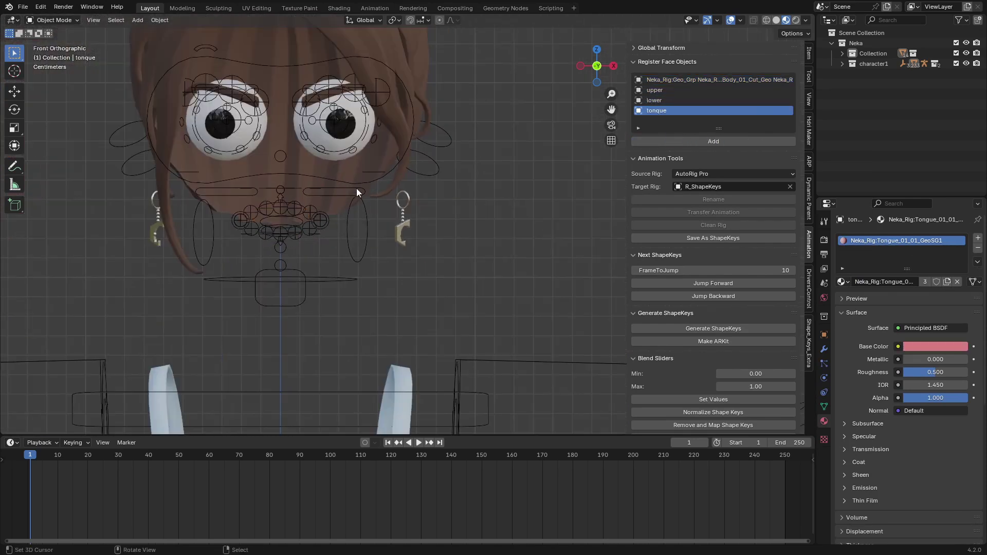
- Register the eye meshes and the eyebrows as face objects, hiding each eye mesh once it is registered
click(340, 139)
click(668, 143)
key(h)
click(667, 141)
key(h)
right_click(337, 96)
click(674, 141)
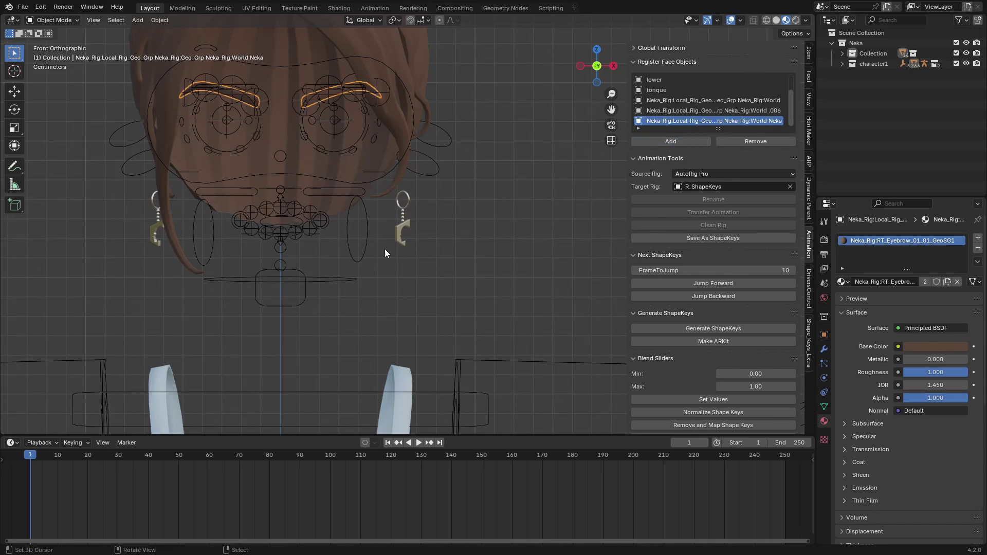
- Unhide all the hidden face meshes
key(h)
scroll(359, 251, down, 5)
click(415, 252)
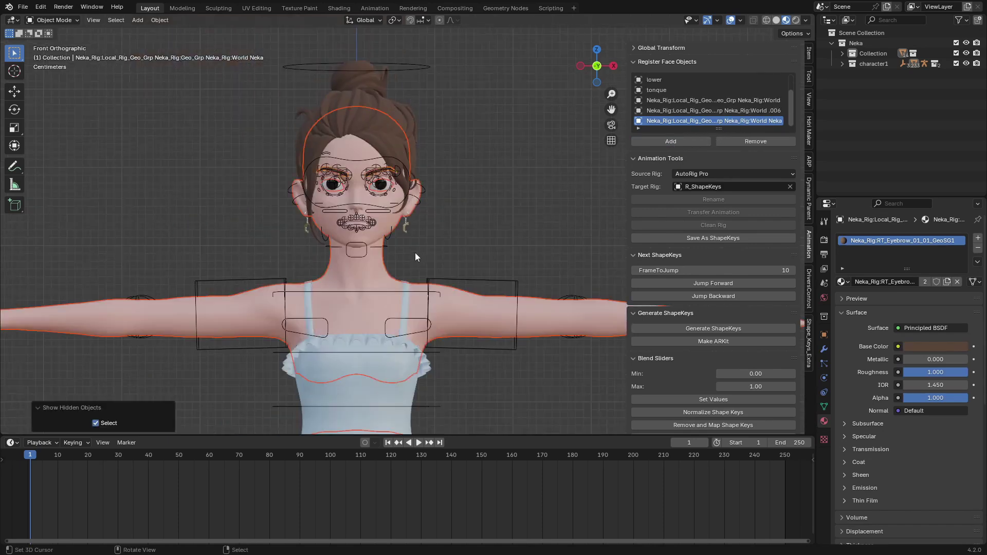
- Select the renamed rig and run Transfer Animation on it, accepting the confirmation
scroll(416, 252, up, 3)
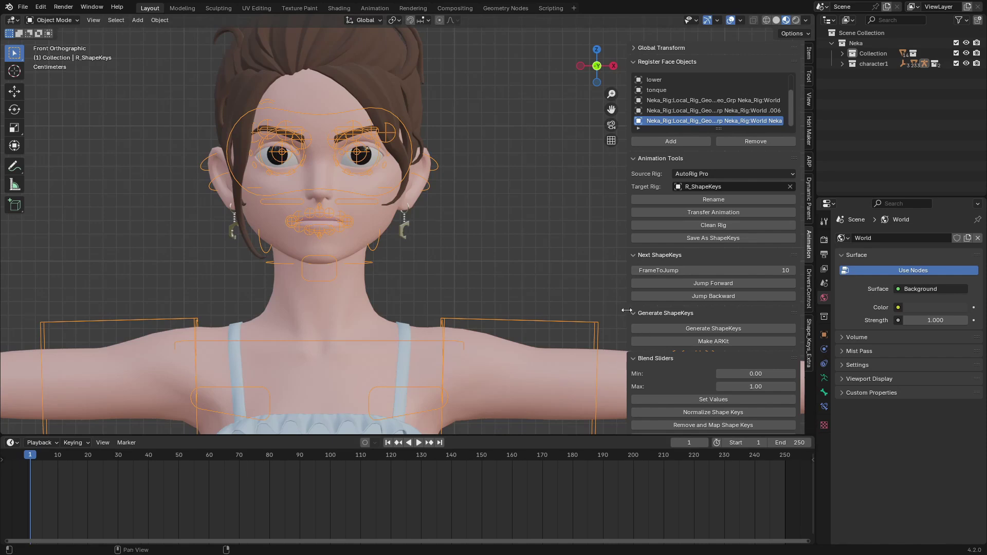
click(713, 212)
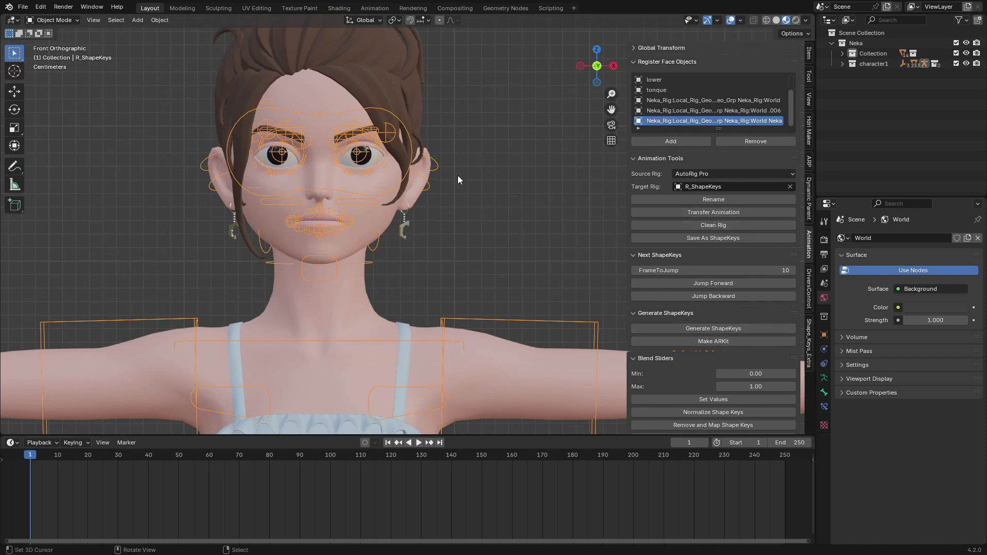
click(720, 212)
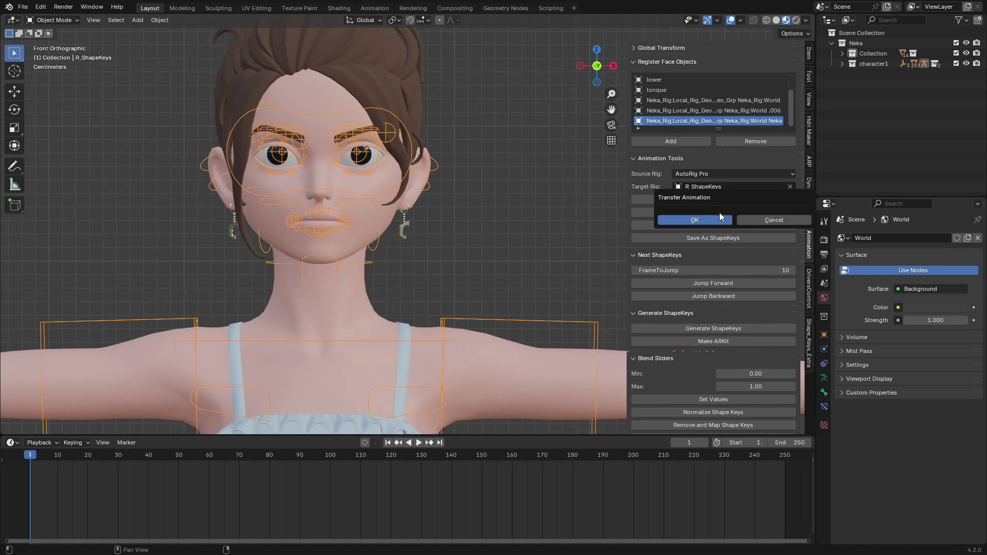
click(694, 220)
- Play the transferred animation with overlays hidden and set the scene's end frame to 703
scroll(301, 493, up, 5)
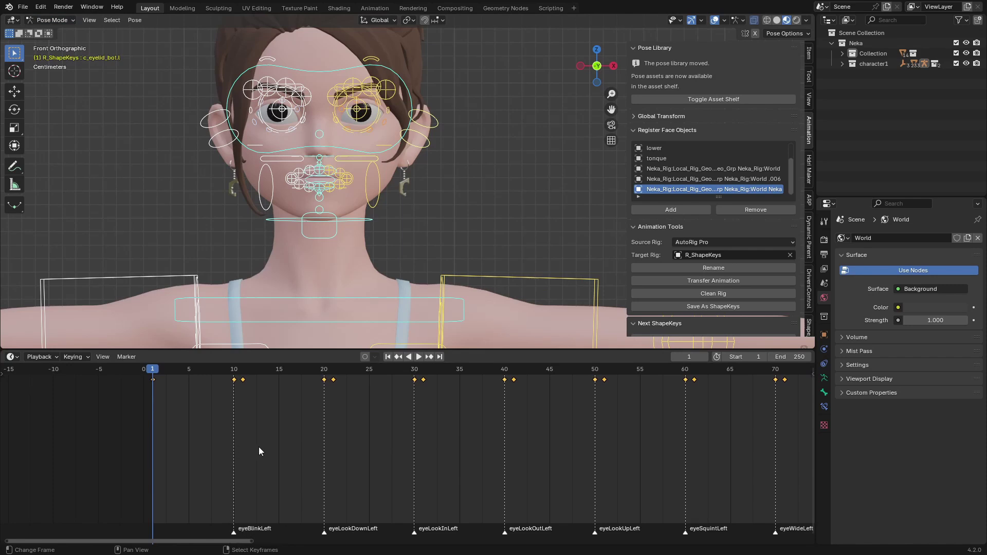
scroll(258, 446, down, 2)
key(space)
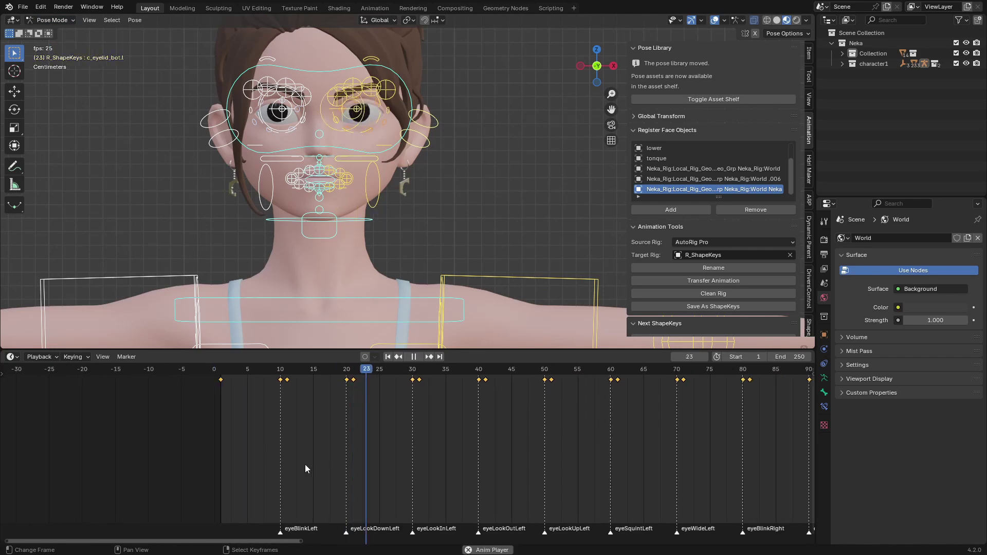
key(shift+alt+z)
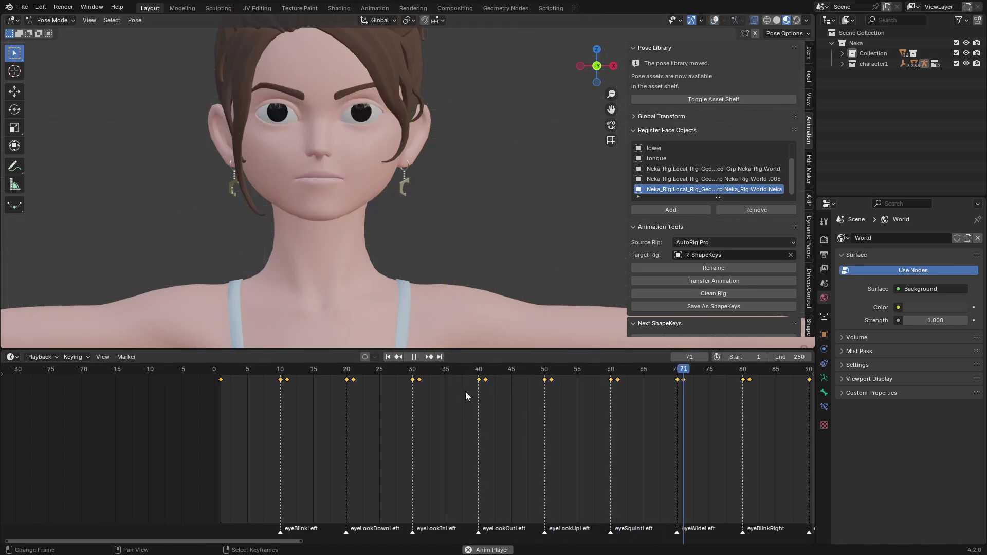
scroll(506, 411, down, 12)
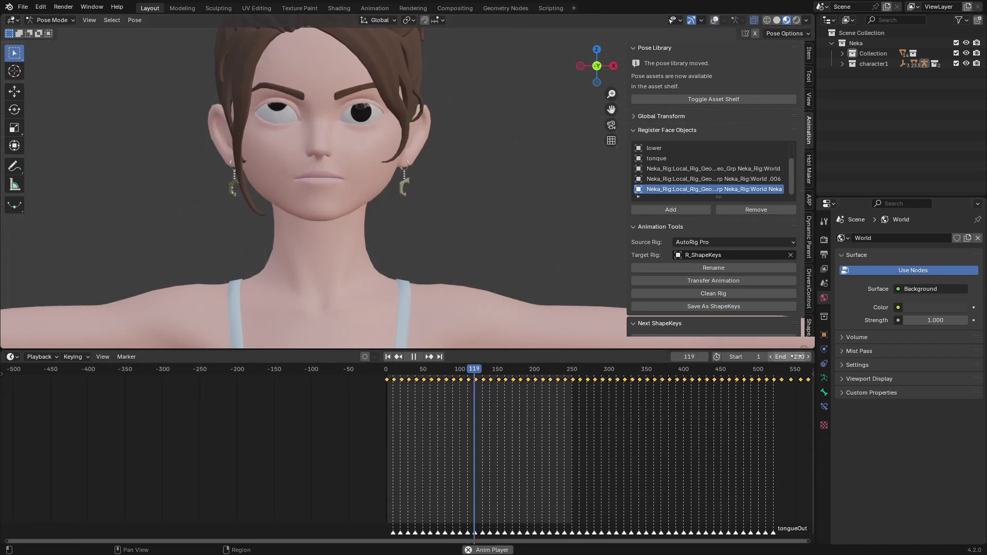
drag(790, 356, 905, 356)
scroll(702, 424, down, 3)
scroll(296, 174, up, 4)
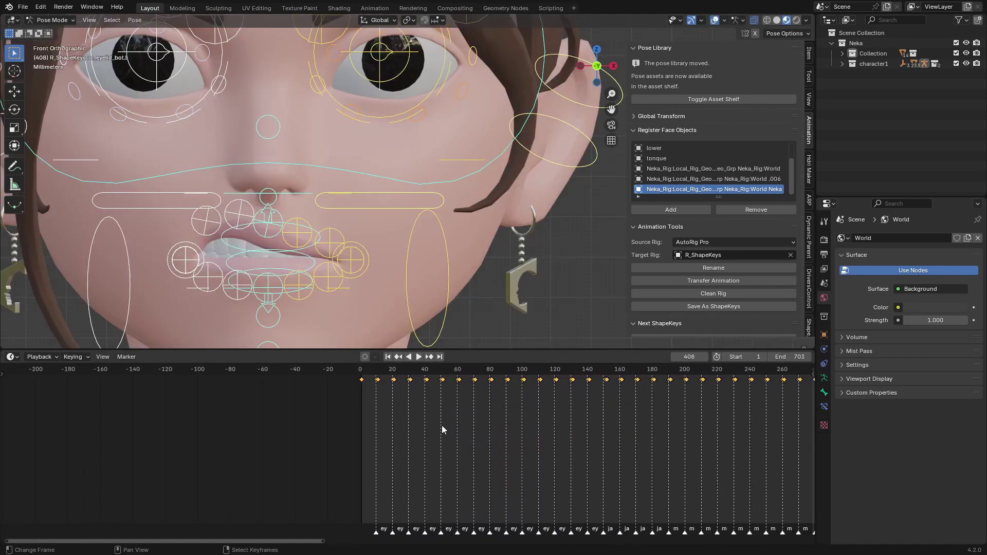
- Go to the eyeBlinkLeft pose at frame 10 and frame its marker and the face for closer inspection
scroll(448, 416, up, 4)
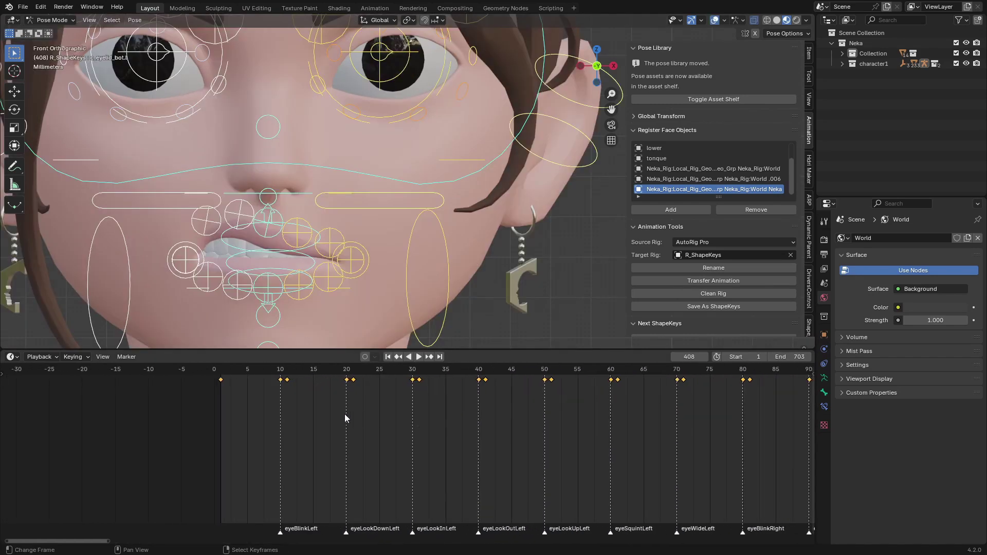
scroll(340, 247, down, 5)
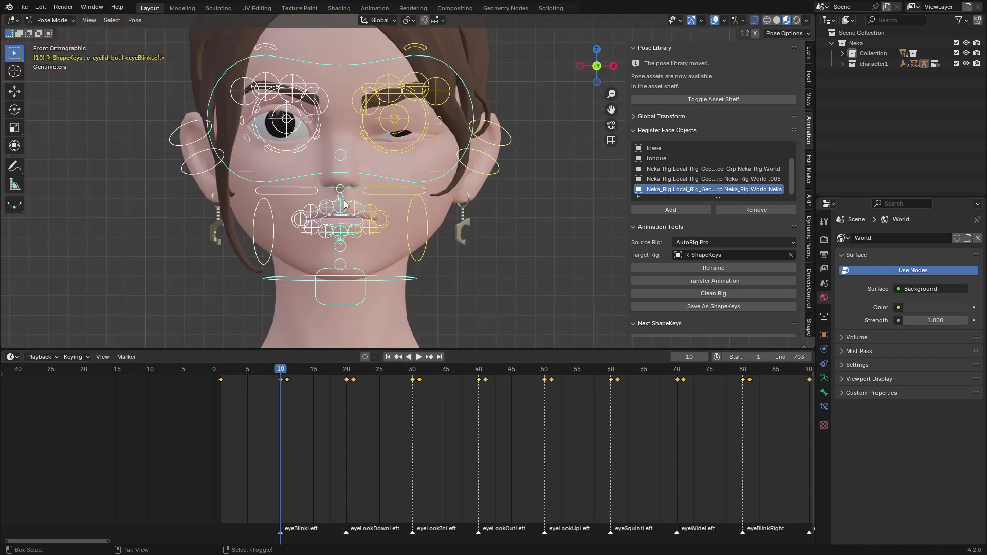
scroll(346, 254, up, 3)
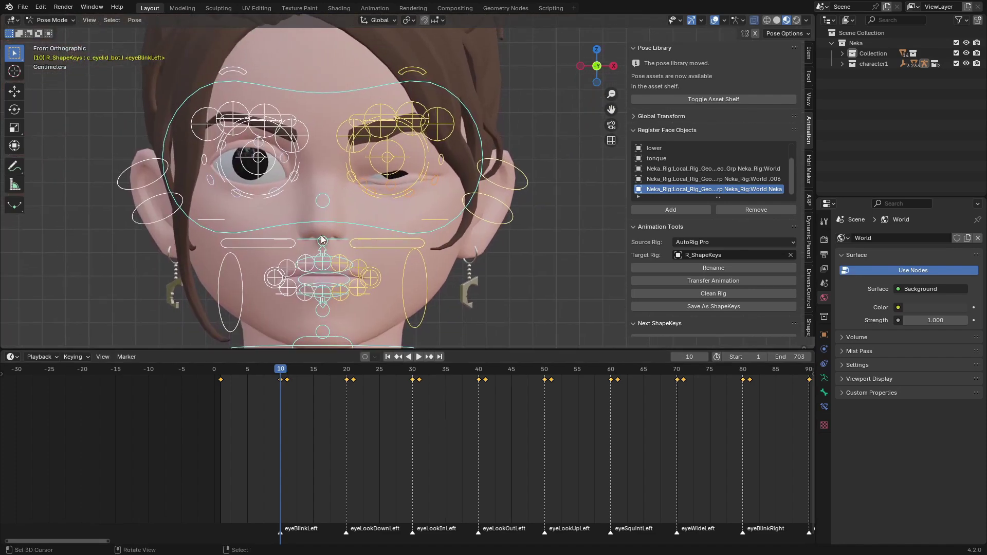
middle_drag(301, 525, 298, 493)
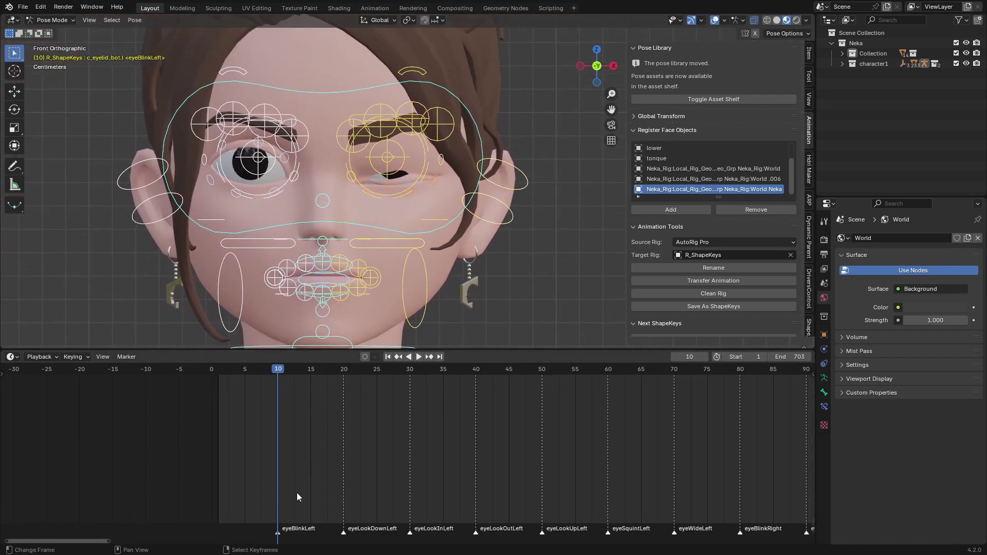
scroll(298, 493, up, 7)
middle_drag(213, 484, 273, 481)
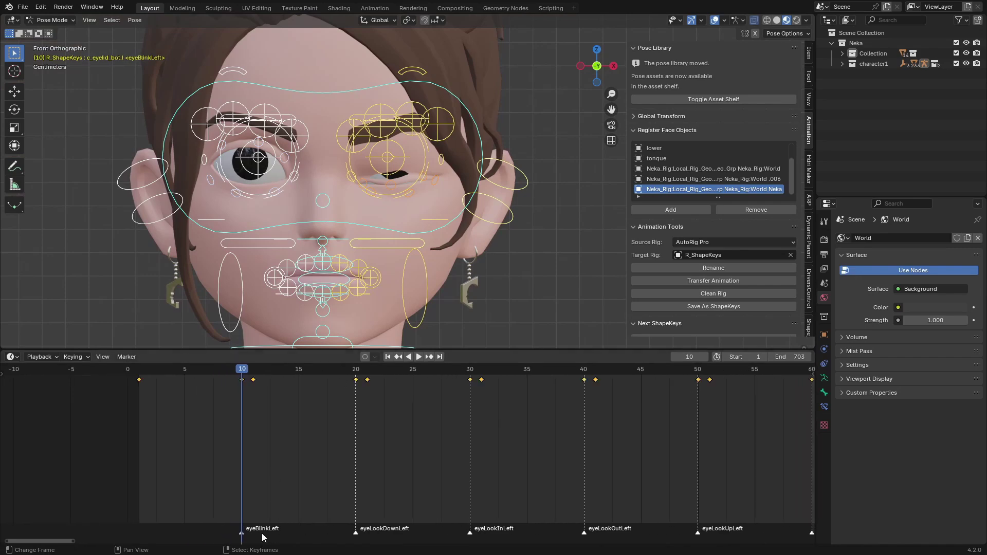
- Reposition the c_eyelid_top_02.l control and a neighbouring left eyelid control from a side view of the eyeBlinkLeft pose
middle_drag(329, 183, 240, 190)
right_click(239, 190)
key(g)
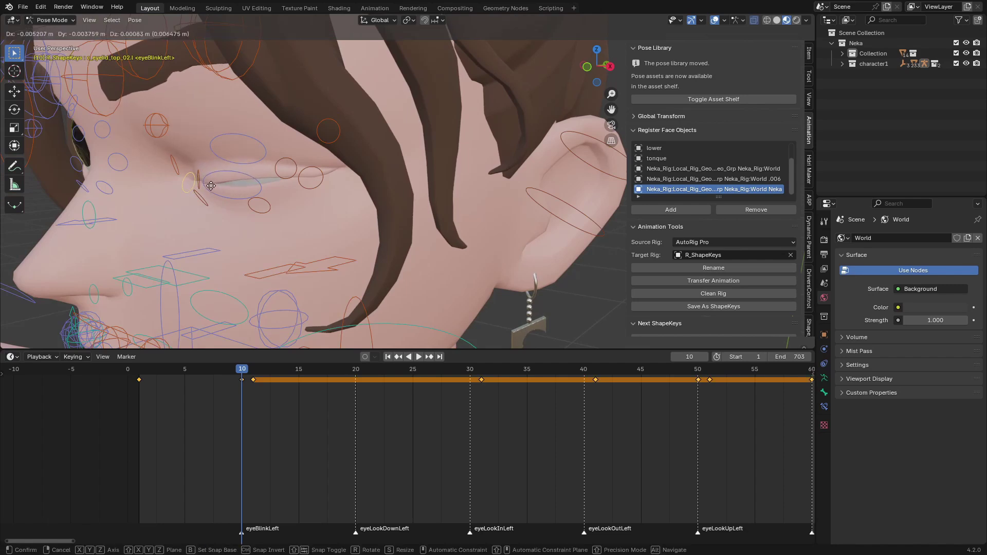
click(209, 185)
right_click(273, 177)
key(g)
click(266, 178)
middle_drag(266, 178, 428, 164)
scroll(428, 165, down, 2)
- Lower the c_eyelid_top_01.l control by about 0.002 m and rotate it 2.8° to close the left eyelid
right_click(388, 174)
right_click(388, 177)
key(g)
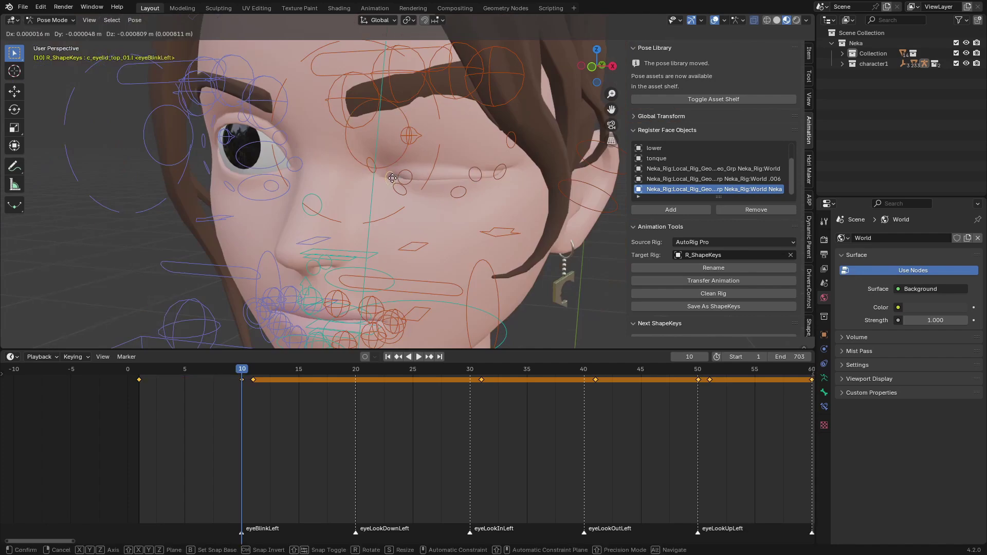
click(406, 181)
key(r)
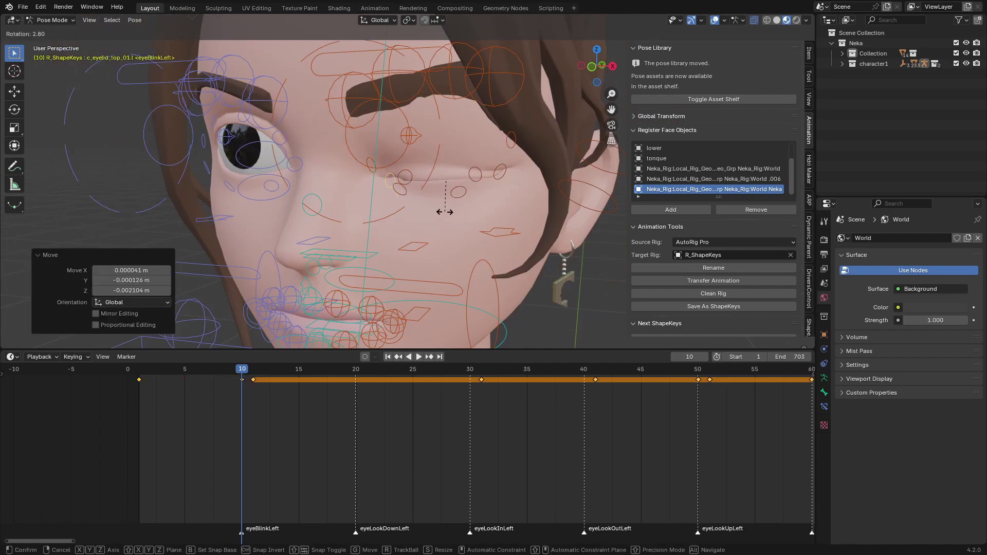
click(441, 209)
middle_drag(441, 209, 391, 241)
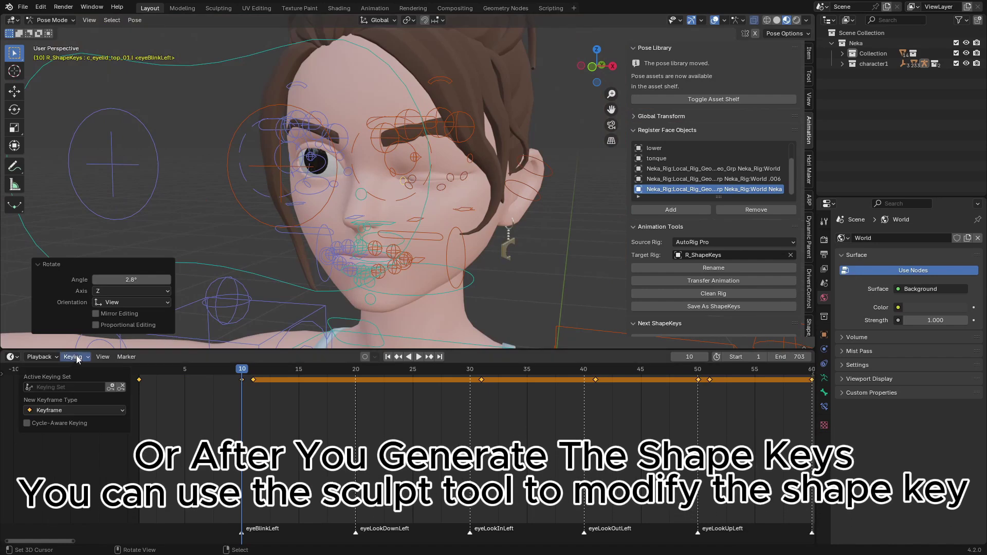
- Set the active keying set to Location, Rotation & Scale and keyframe all rig controls at frame 10
click(82, 356)
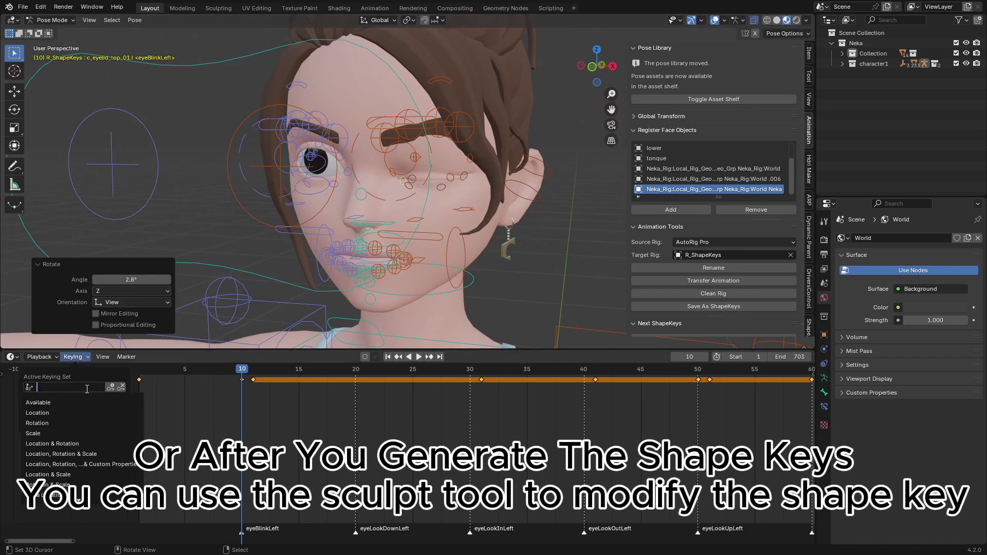
click(93, 455)
key(a)
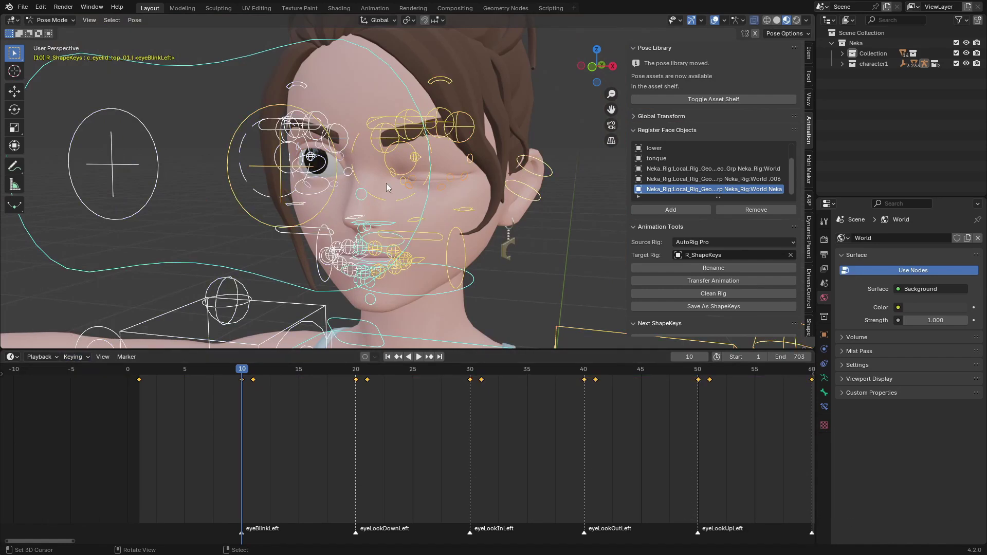
key(i)
- Play and scrub the timeline to review the eye poses from eyeBlinkLeft past eyeSquintLeft
drag(205, 379, 238, 400)
key(space)
key(space)
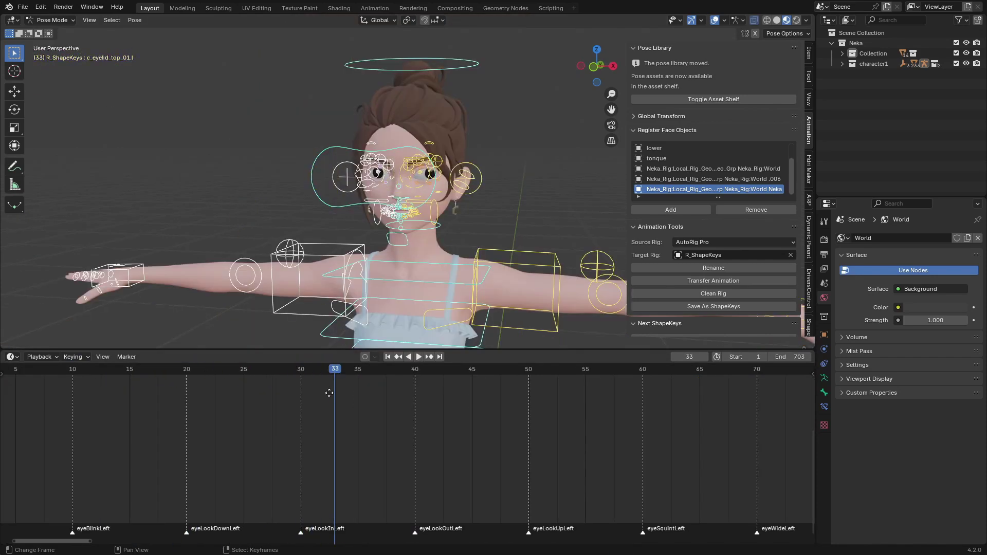
middle_drag(329, 393, 311, 455)
drag(310, 456, 504, 428)
middle_drag(504, 428, 326, 436)
drag(326, 435, 430, 399)
scroll(394, 294, up, 5)
middle_drag(438, 463, 334, 462)
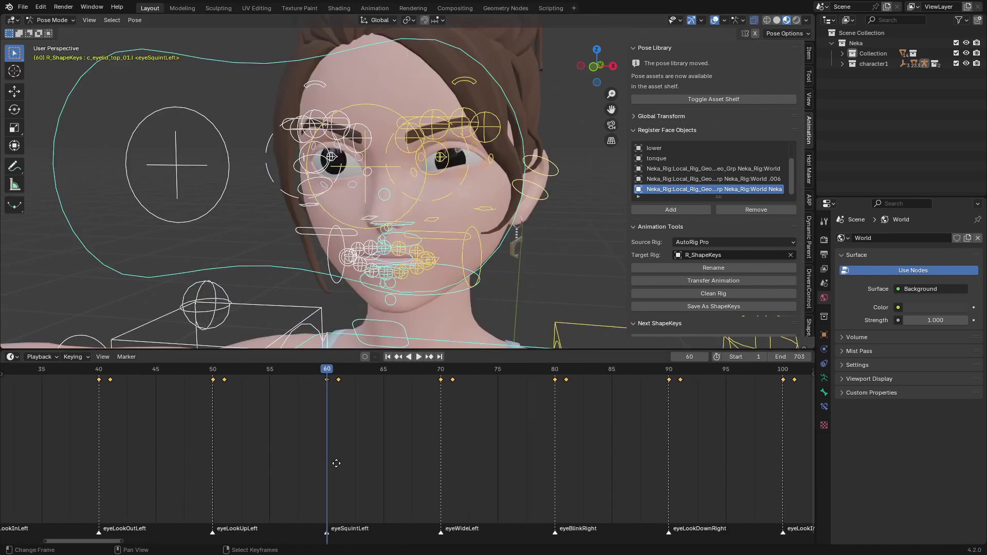
drag(335, 463, 423, 419)
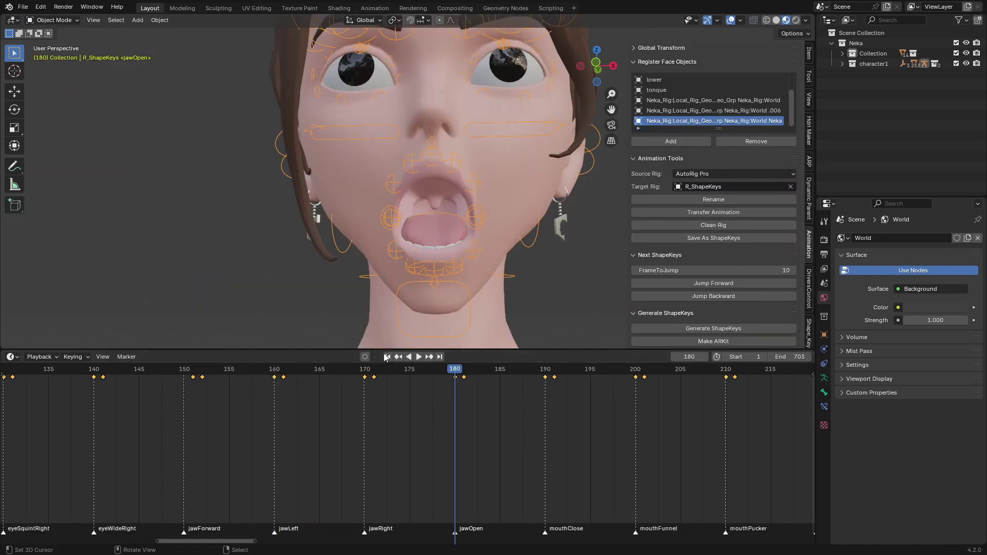
- Play the pose animation from the first frame, stop it and look over the later pose markers and shape key tools
key(shift+Left)
key(space)
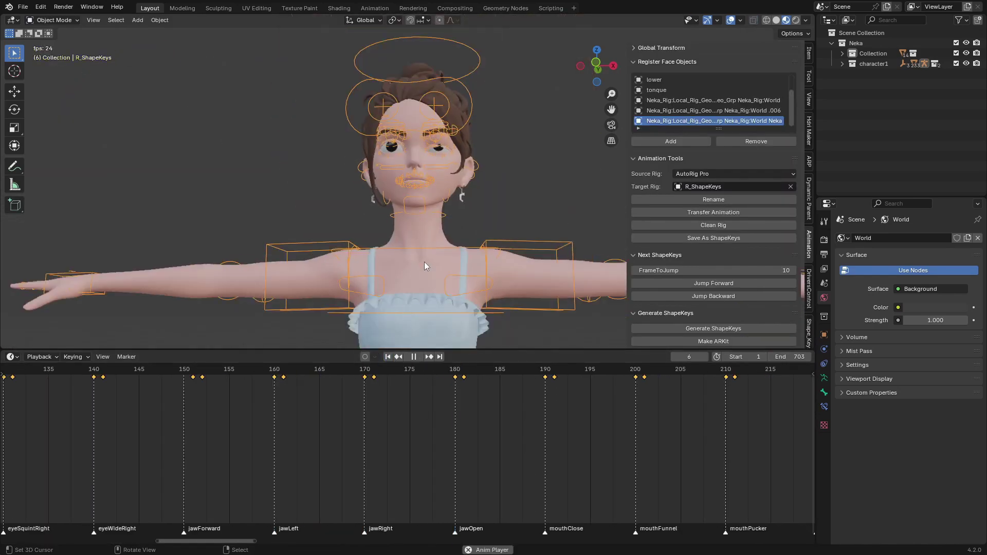
scroll(423, 154, up, 5)
key(Escape)
middle_drag(355, 325, 384, 309)
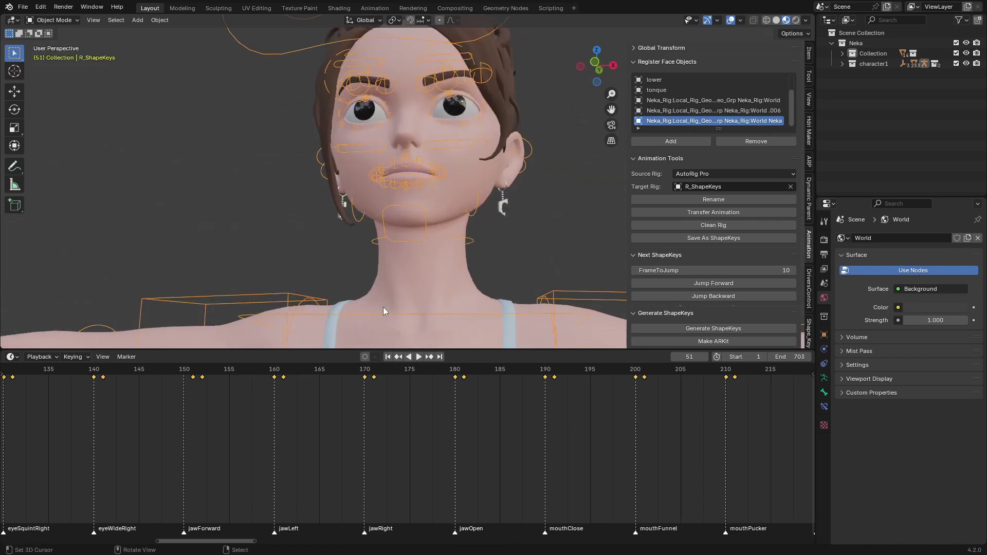
scroll(268, 441, down, 8)
mouse_move(242, 444)
middle_down()
mouse_move(258, 446)
mouse_move(244, 448)
middle_up()
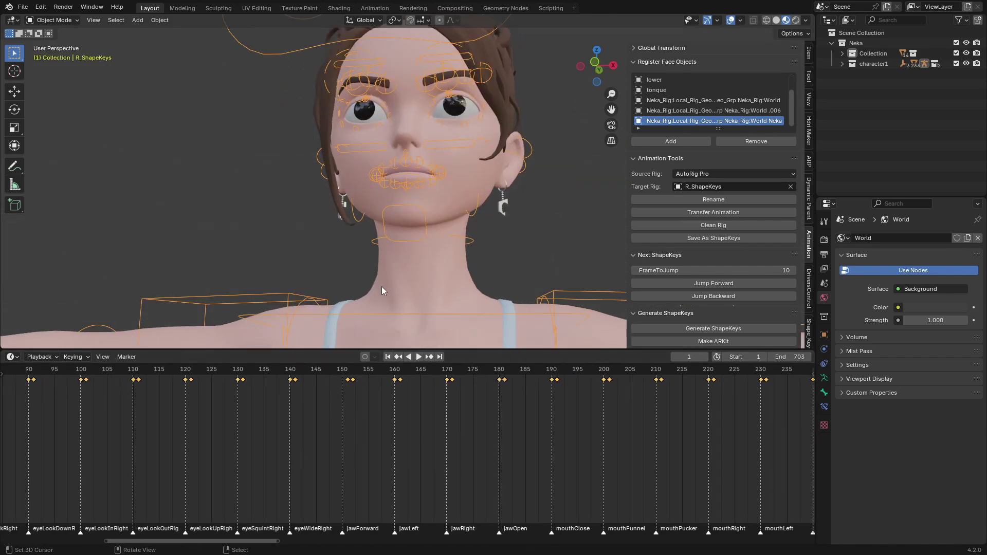
scroll(694, 242, down, 4)
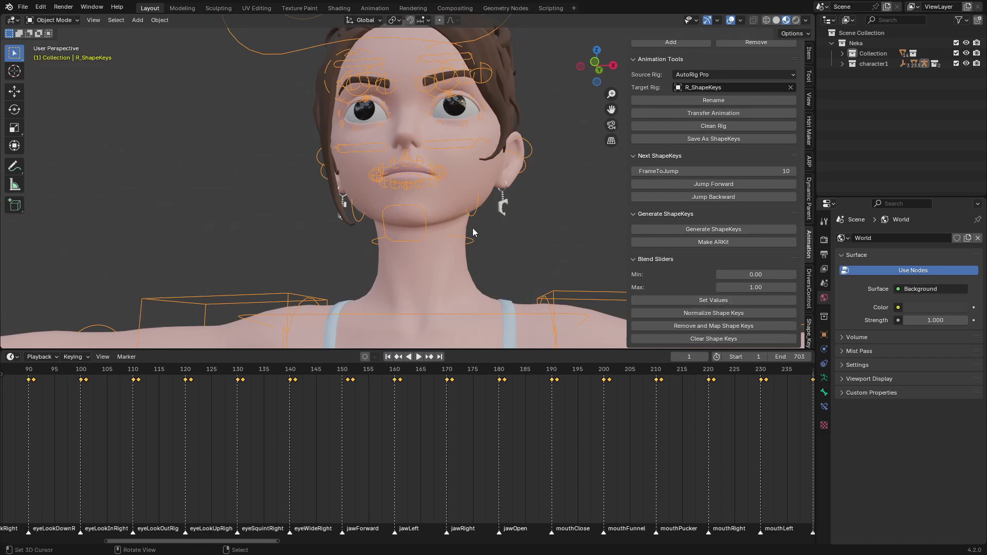
- Select the body mesh and open its object data properties with the shape key list
click(453, 205)
click(452, 195)
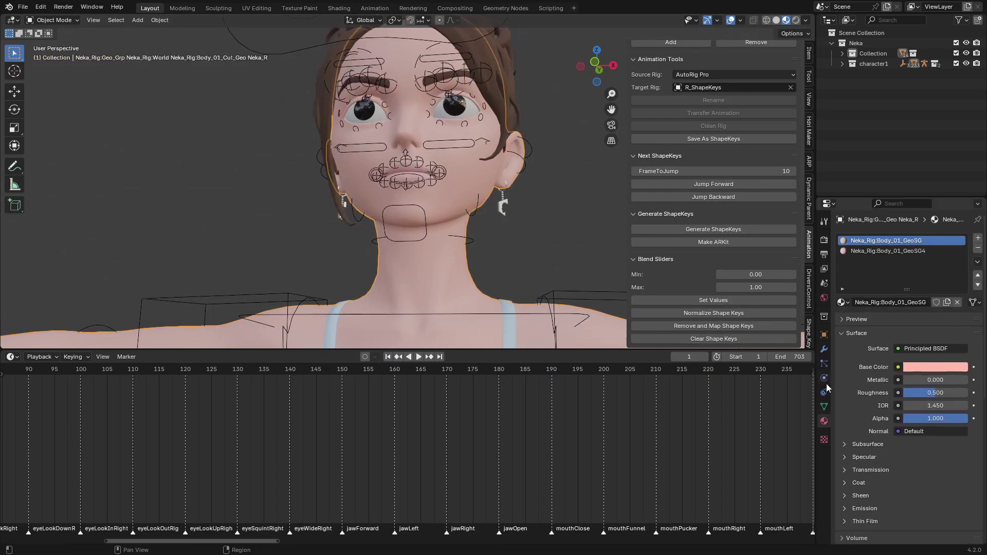
click(825, 406)
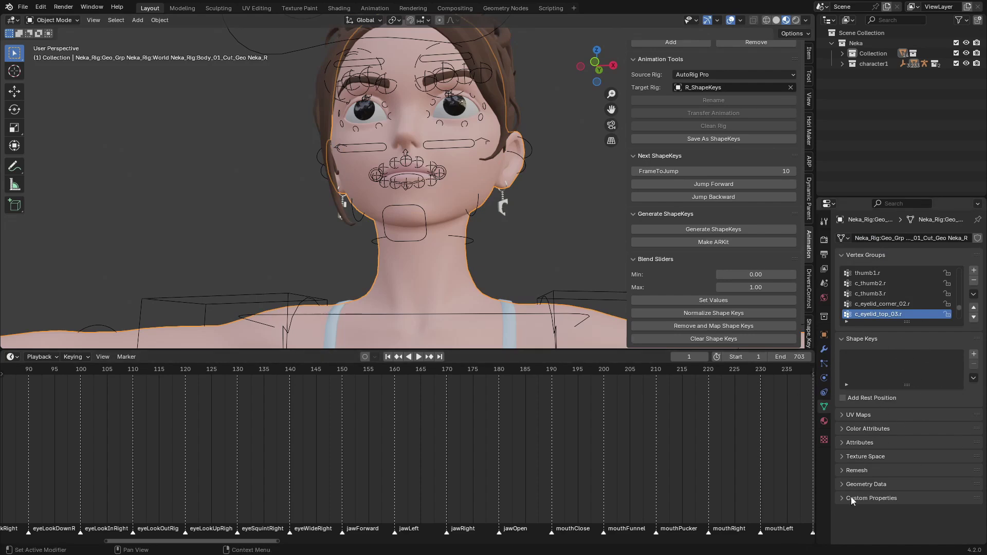
- Generate shape keys for the registered face objects from the marked timeline poses
middle_drag(366, 170, 387, 199)
middle_drag(159, 280, 123, 251)
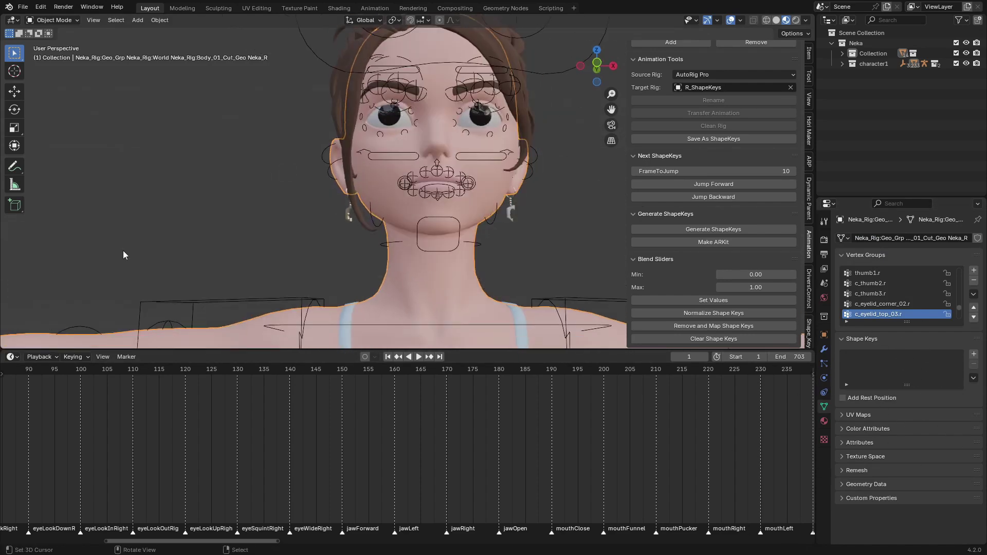
scroll(246, 466, down, 6)
middle_drag(182, 457, 399, 479)
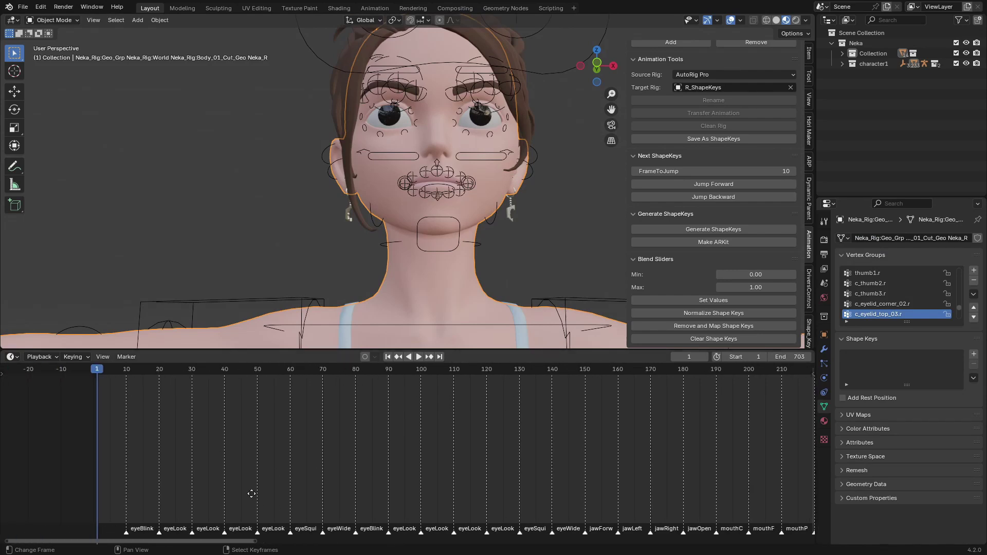
middle_drag(249, 491, 261, 448)
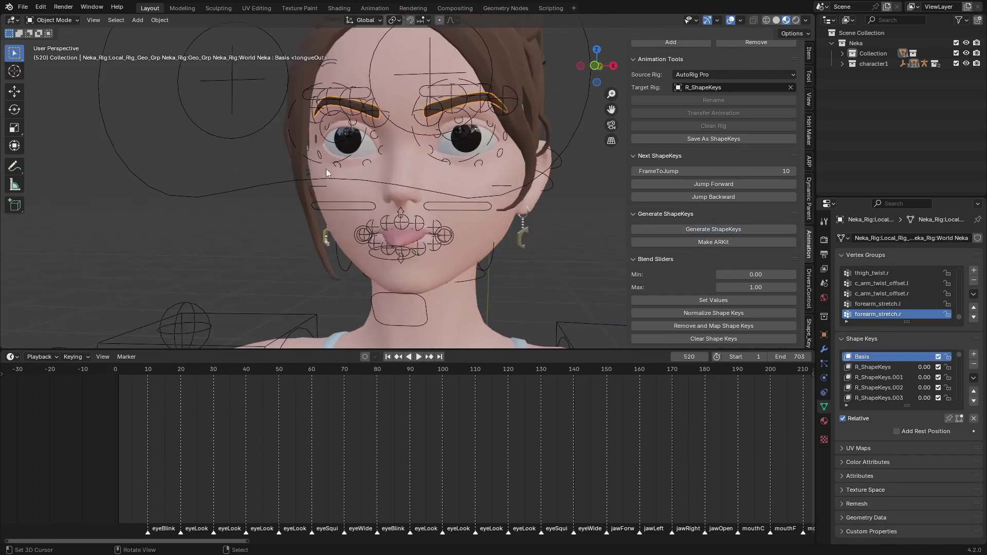
middle_drag(600, 382, 526, 490)
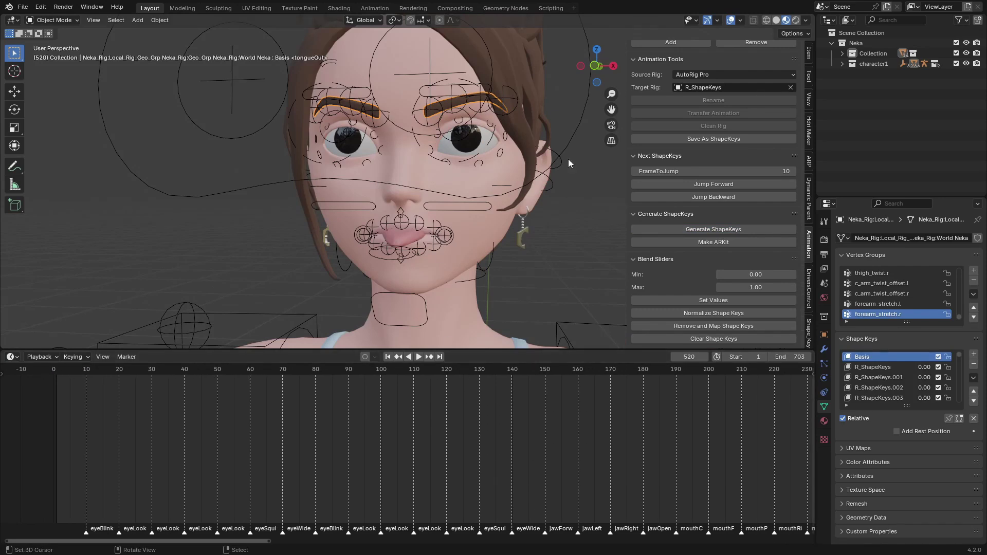
scroll(671, 141, up, 5)
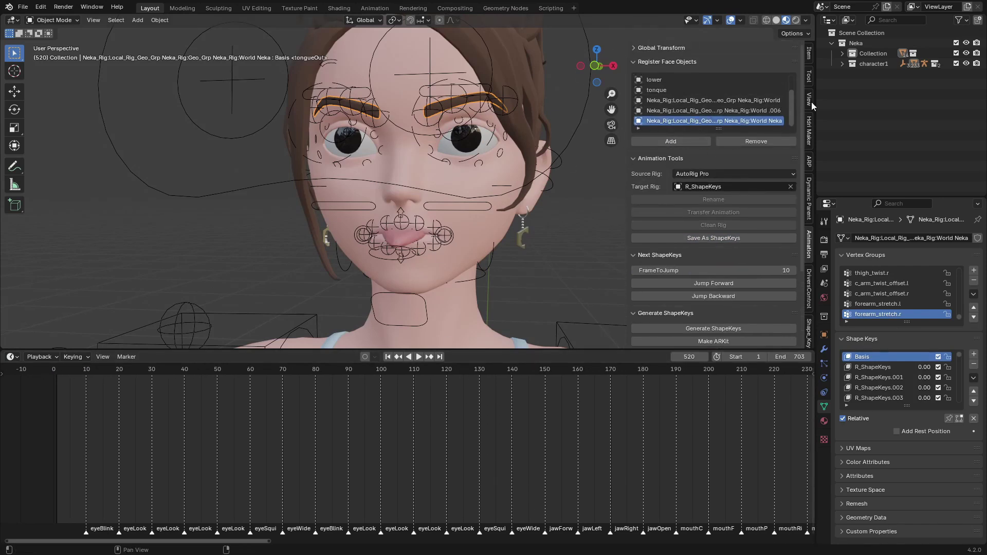
- Select the left eye, the body and the tongue meshes in turn to check their generated shape keys
click(464, 149)
click(464, 150)
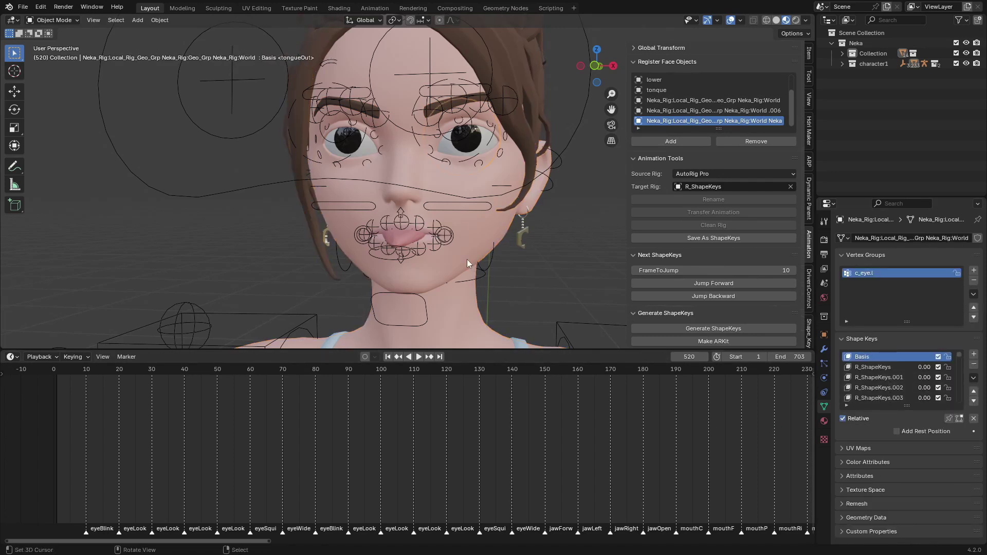
click(483, 241)
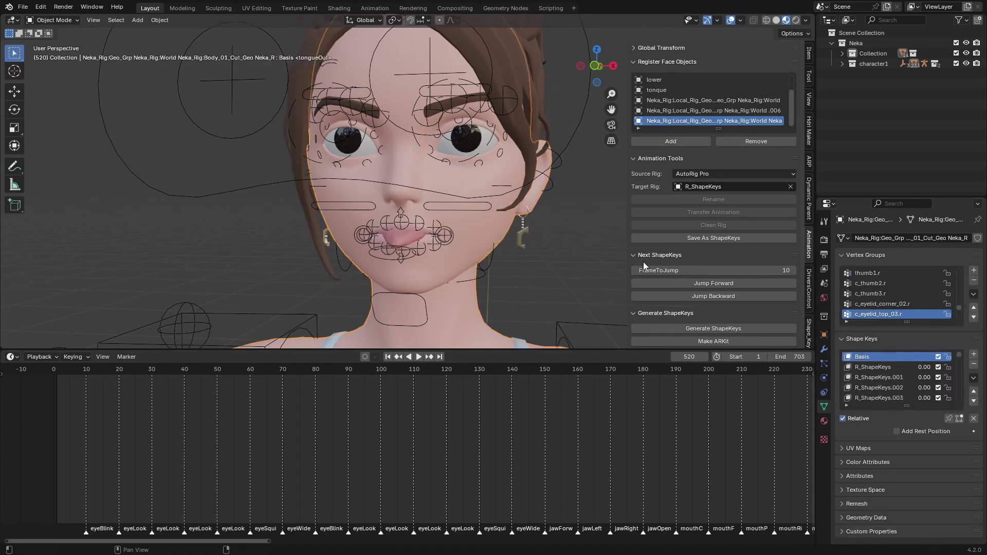
click(402, 243)
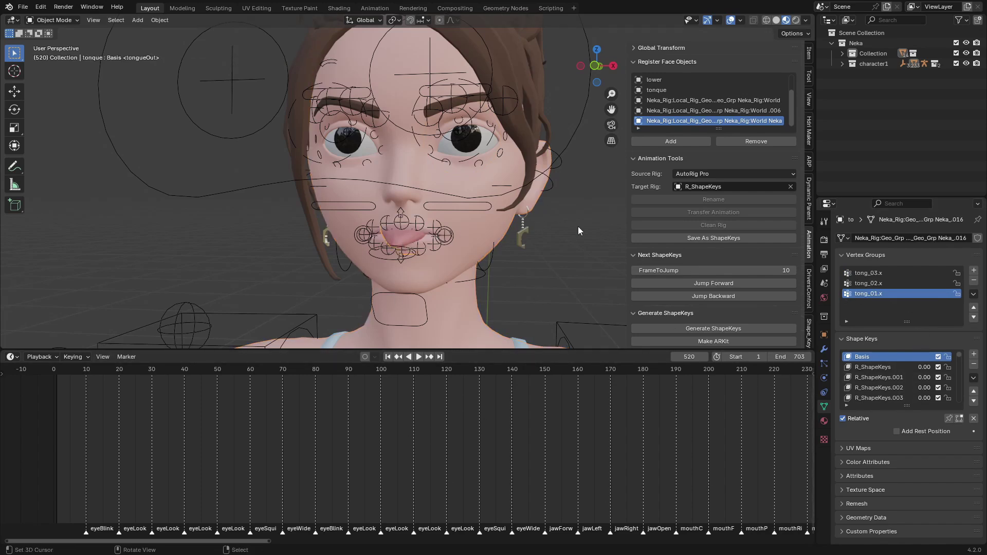
- Rename the generated shape keys with Make ARKit and look through the tongue's shape key list
scroll(690, 337, down, 2)
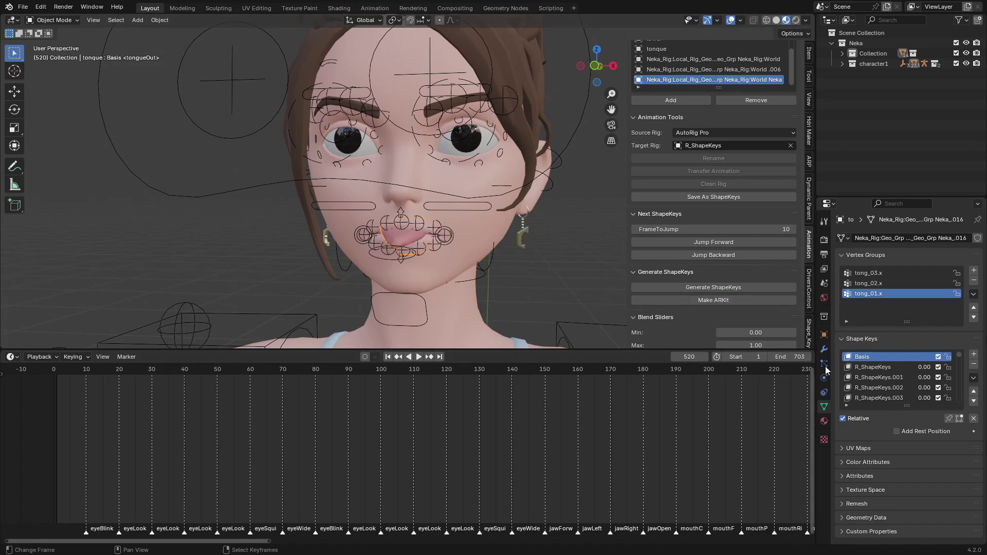
click(705, 301)
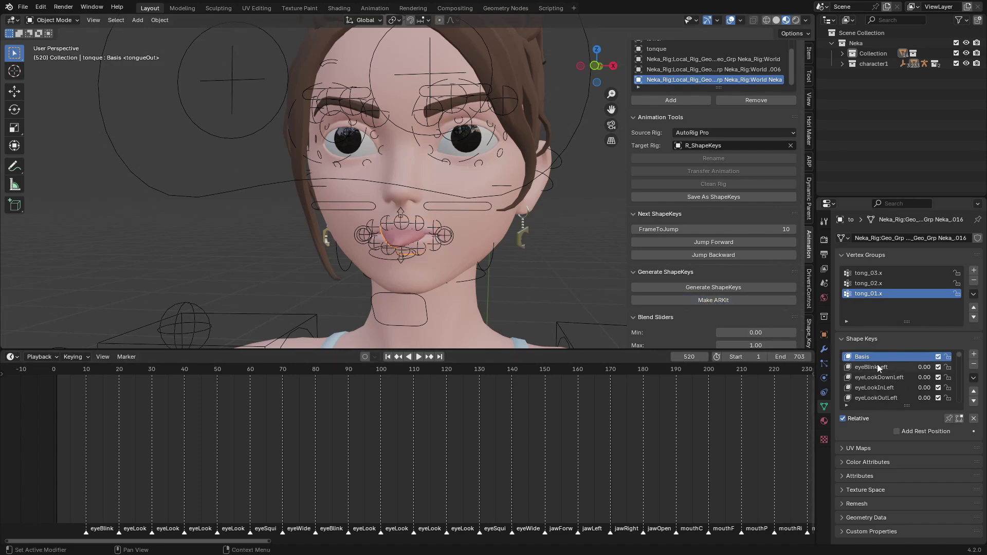
scroll(868, 375, down, 5)
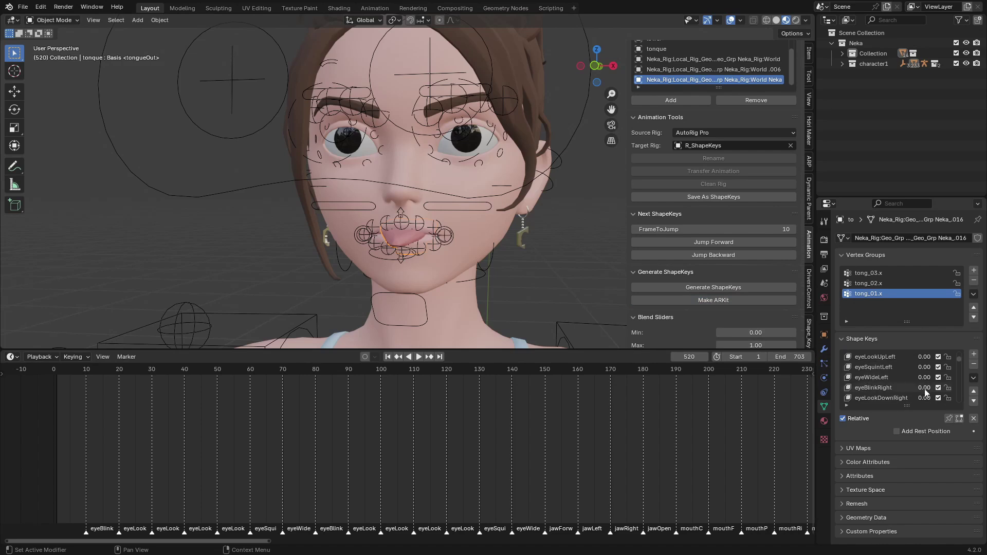
- Select the R_ShapeKeys rig, scrub to frame 41 and remove its pose animation with Clean Rig
right_click(449, 195)
scroll(404, 426, down, 3)
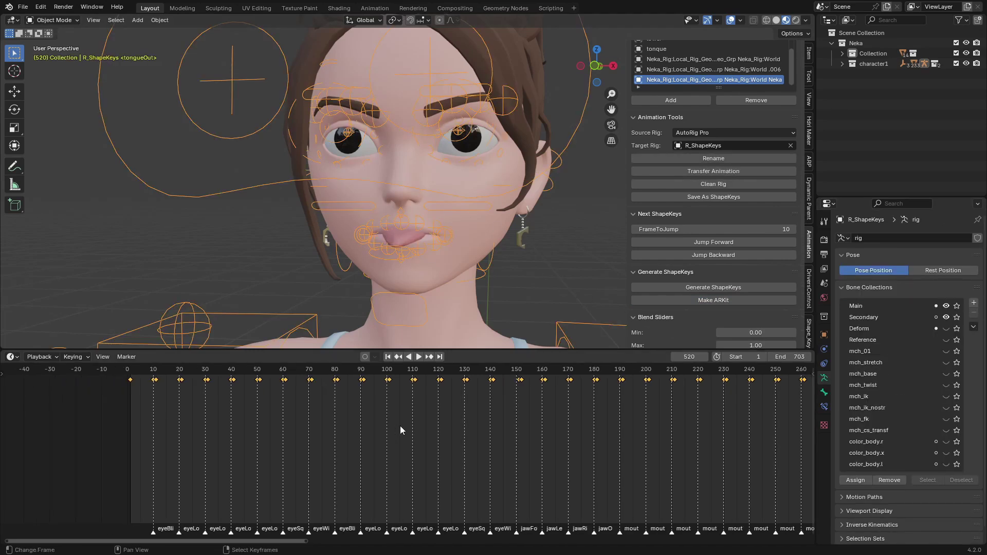
drag(400, 425, 234, 430)
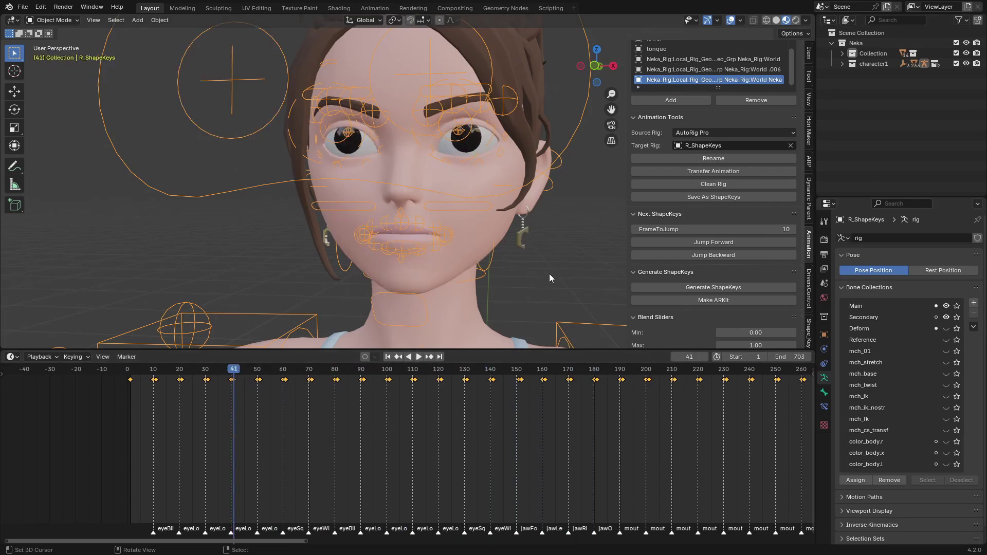
click(713, 183)
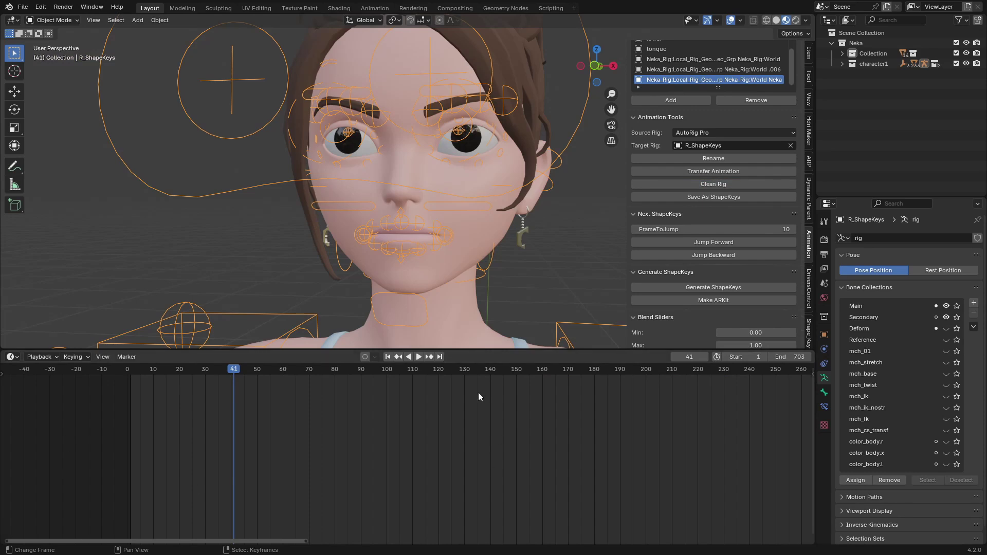
- Play the timeline to check the cleaned rig and return to frame 1
click(395, 357)
key(space)
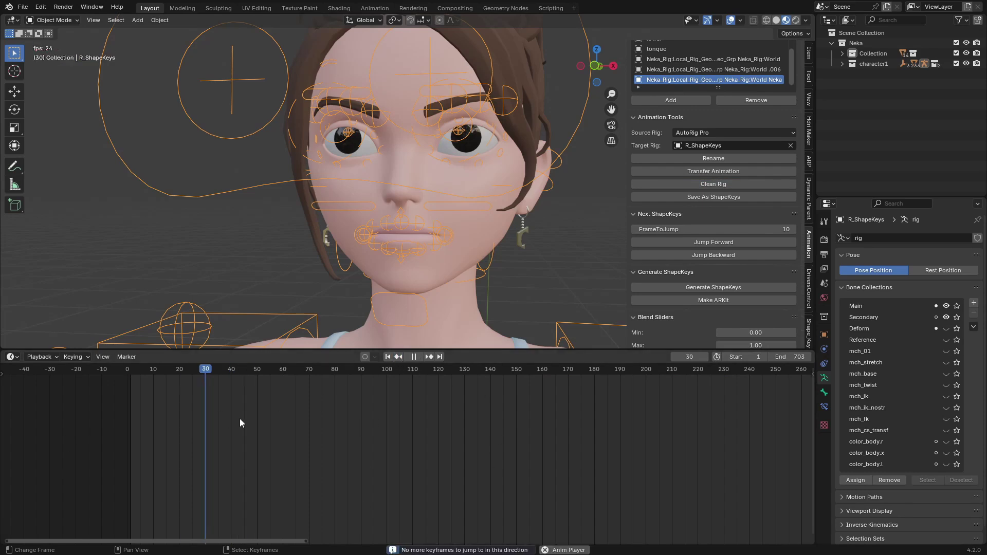
key(space)
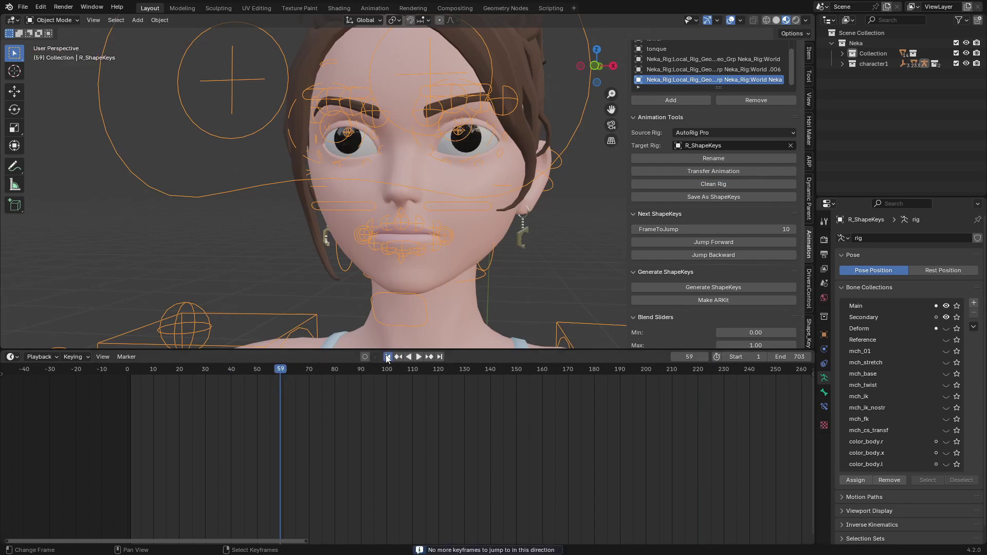
click(387, 356)
- Hide the viewport overlays, select the body mesh and test its eyeBlinkLeft shape key by raising the value
click(731, 20)
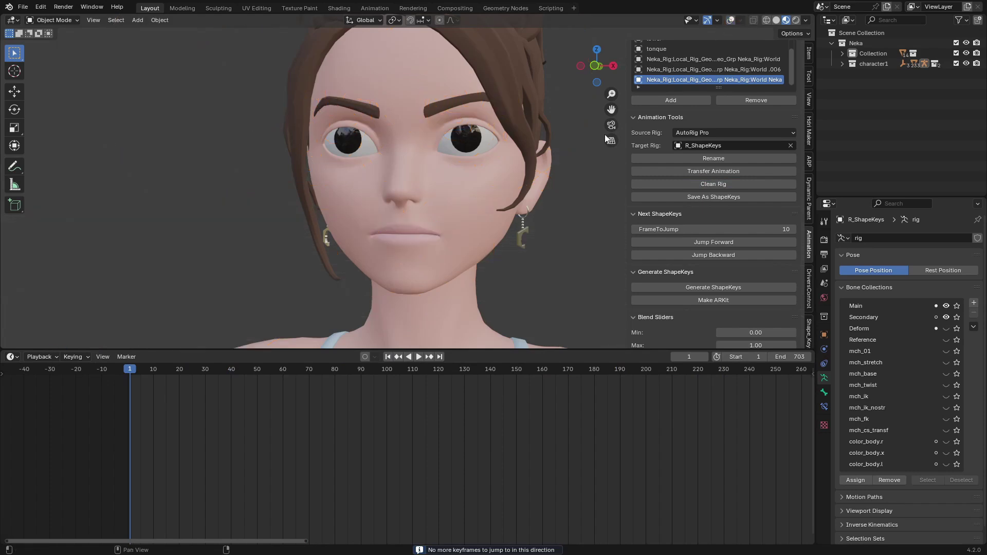
click(476, 208)
scroll(877, 381, up, 10)
click(878, 367)
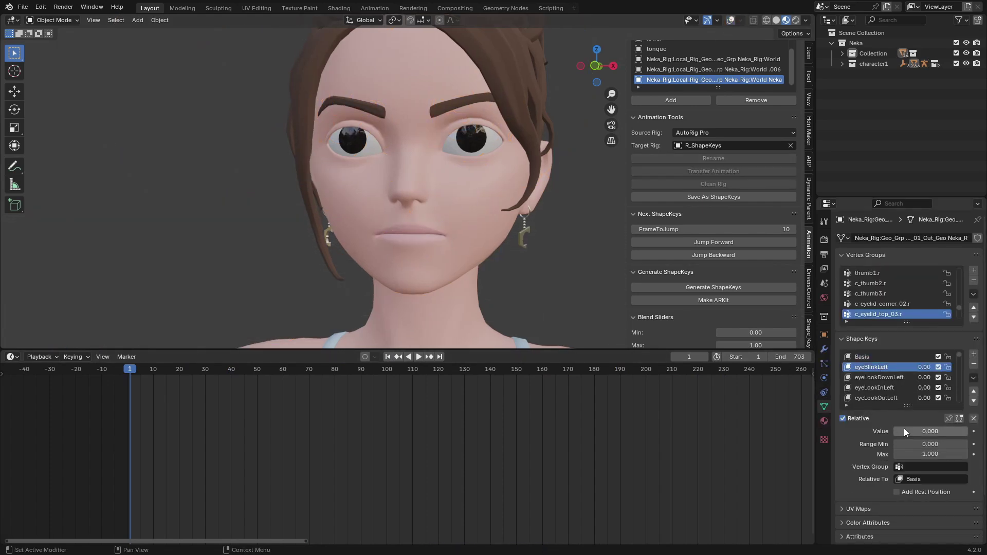
drag(903, 431, 969, 431)
- Select the left eye mesh and test its eyeLookDownLeft shape key by raising the value
click(889, 377)
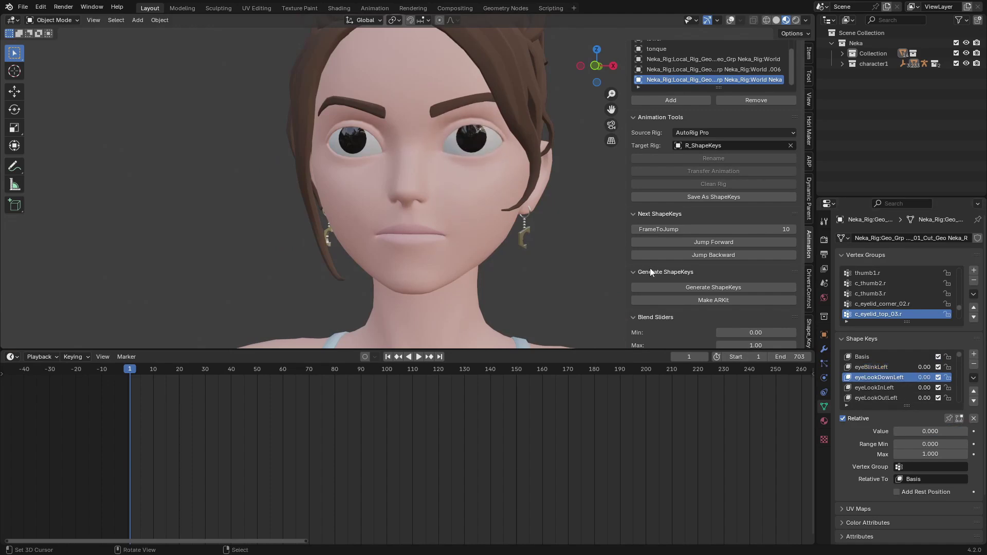
click(477, 150)
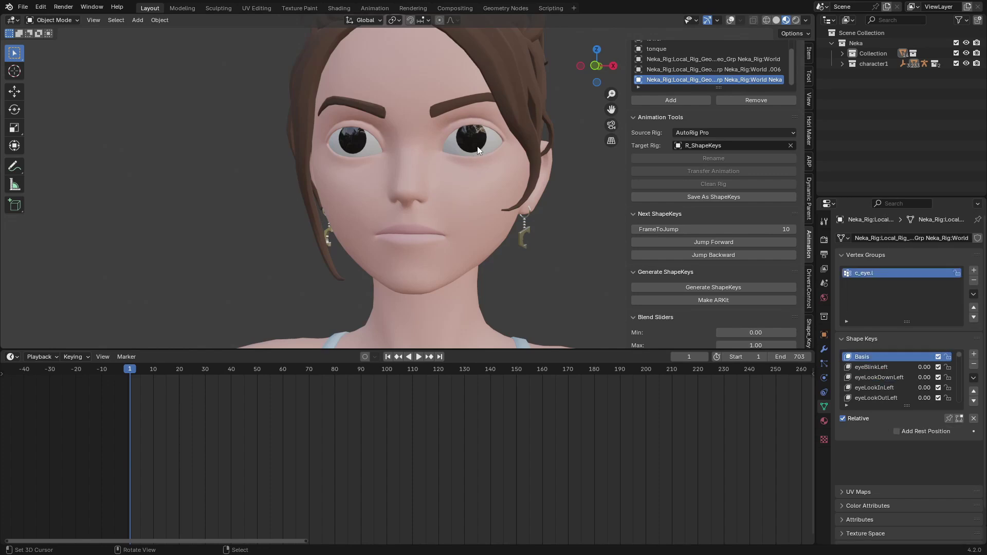
click(878, 377)
drag(910, 432, 968, 411)
- Select the body mesh, try its mouthClose shape key at 1.000 and undo the test
click(484, 252)
scroll(946, 344, down, 18)
click(884, 358)
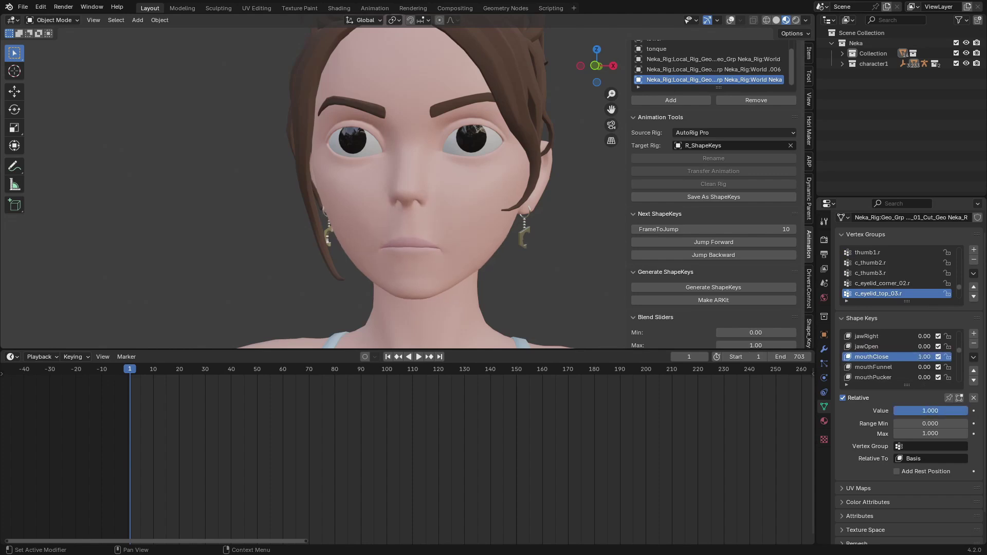
key(ctrl+z)
key(ctrl+z)
key(ctrl+z)
key(ctrl+z)
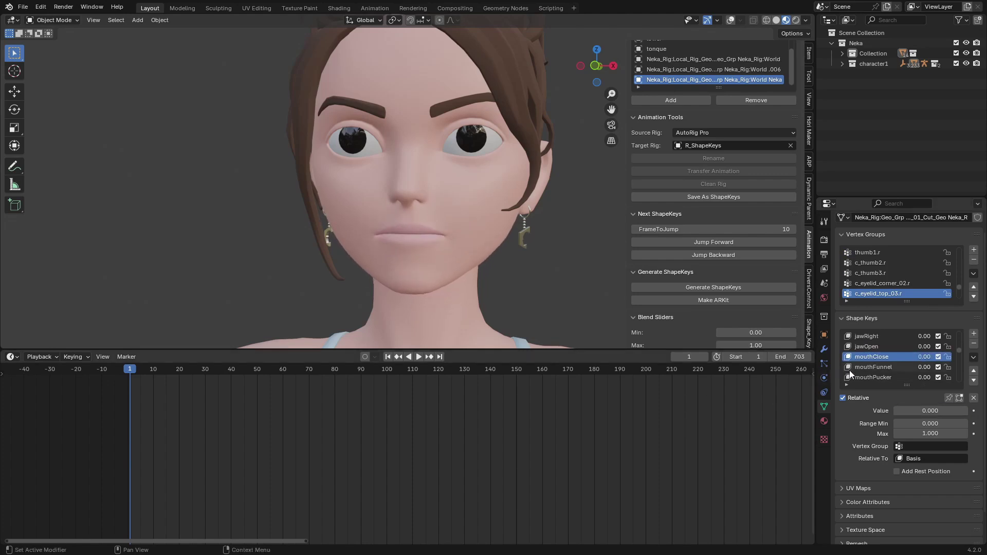
- Test the body's jawOpen shape key at 1.000 and filter the shape key list by "jaw"
click(853, 367)
mouse_move(896, 411)
mouse_down()
mouse_move(957, 411)
mouse_move(896, 411)
mouse_up()
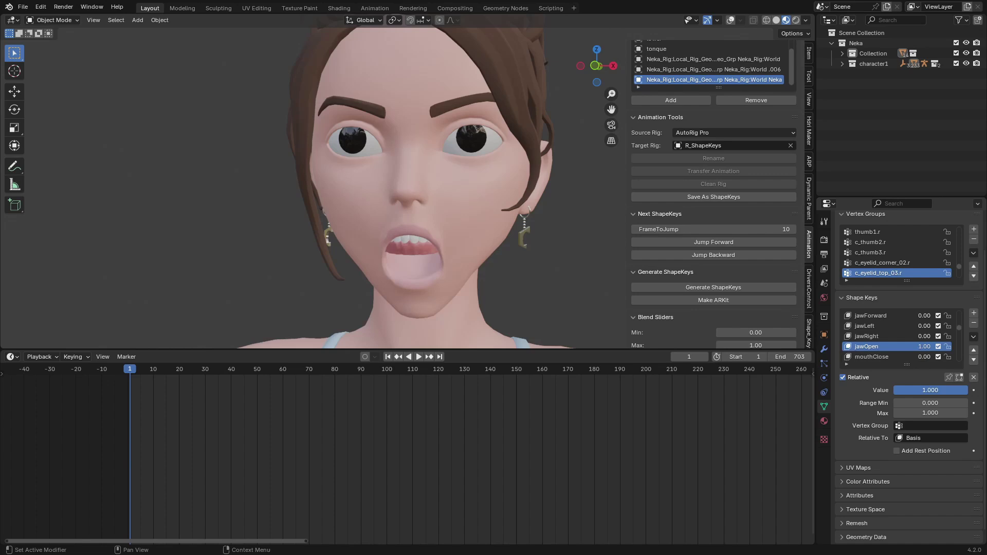
scroll(484, 222, up, 6)
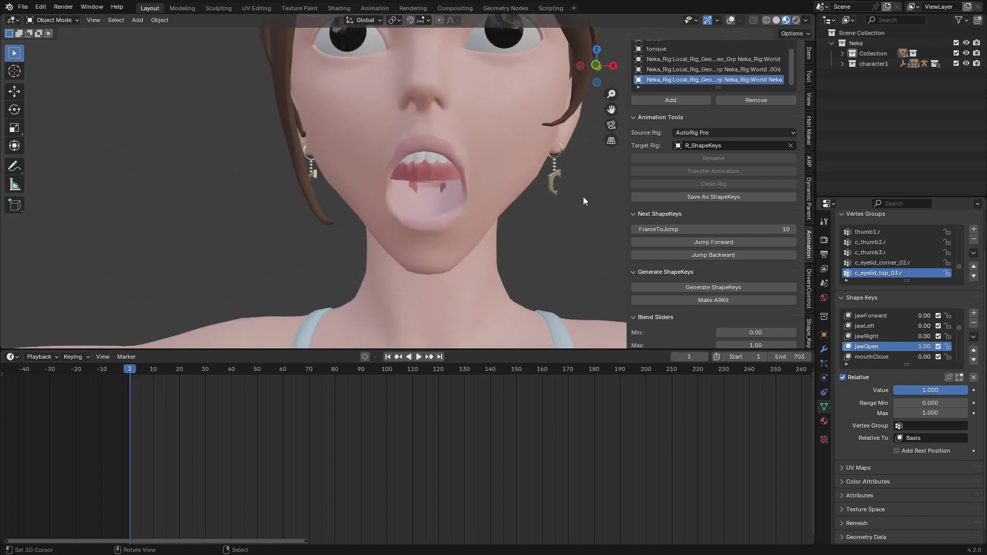
drag(907, 390, 968, 390)
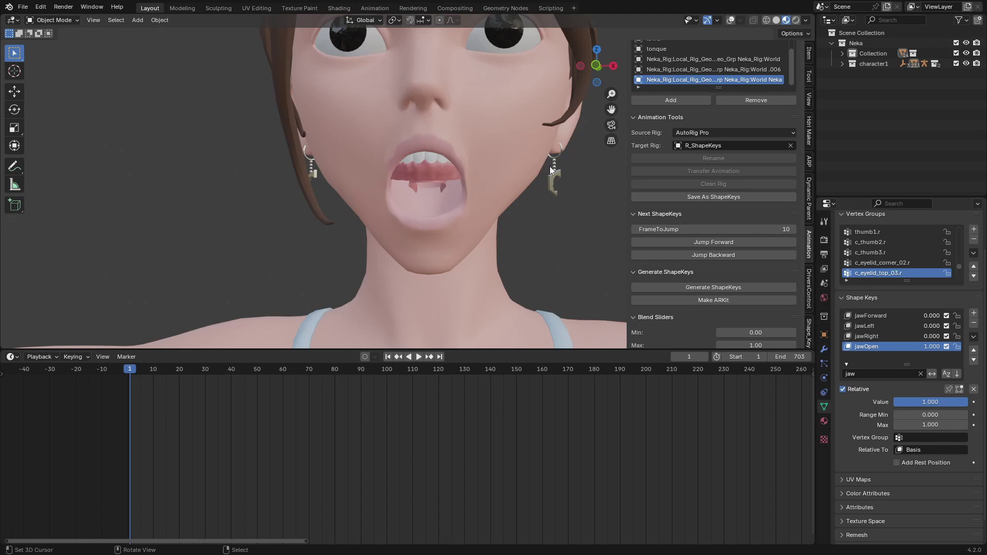
- Select the lower teeth mesh and raise its jawOpen shape key to 1.000
right_click(432, 206)
key(g)
right_click(447, 238)
click(878, 383)
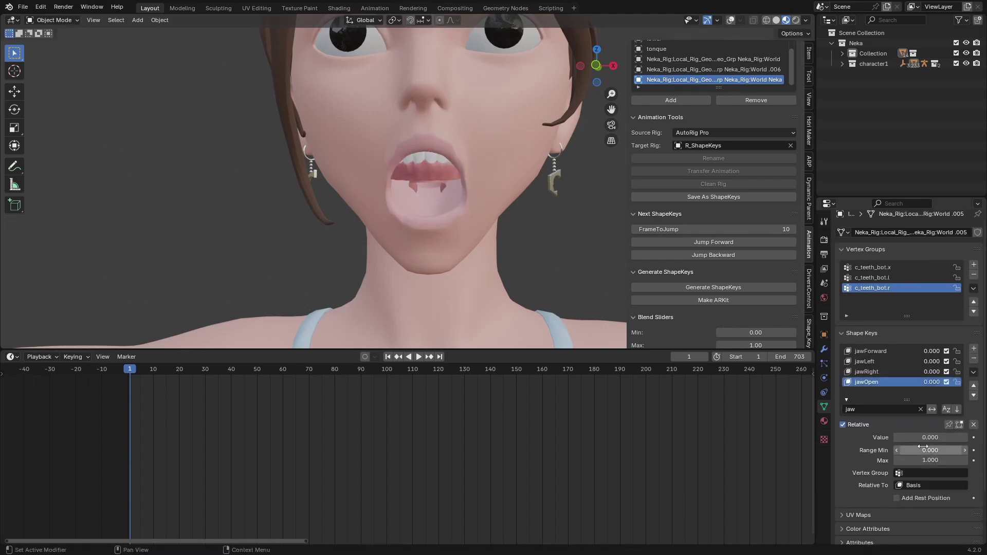
- Select the tongue mesh and raise its jawOpen shape key to 1.000
click(440, 176)
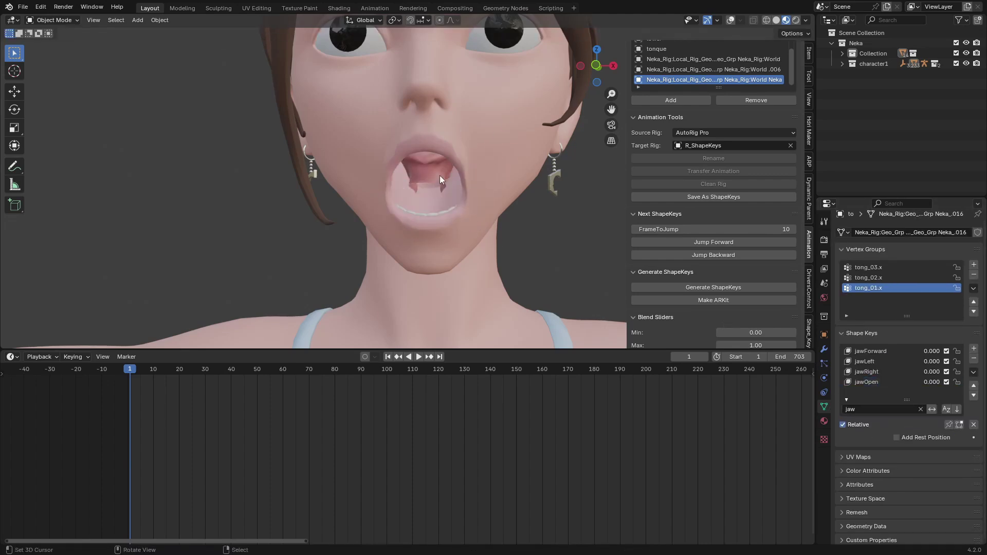
click(874, 384)
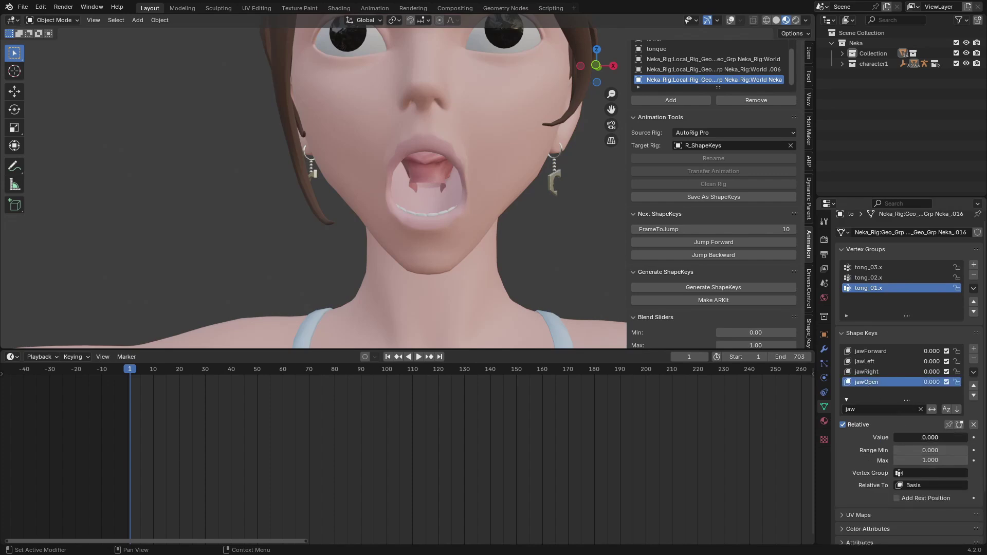
drag(915, 438, 969, 438)
middle_drag(462, 242, 457, 265)
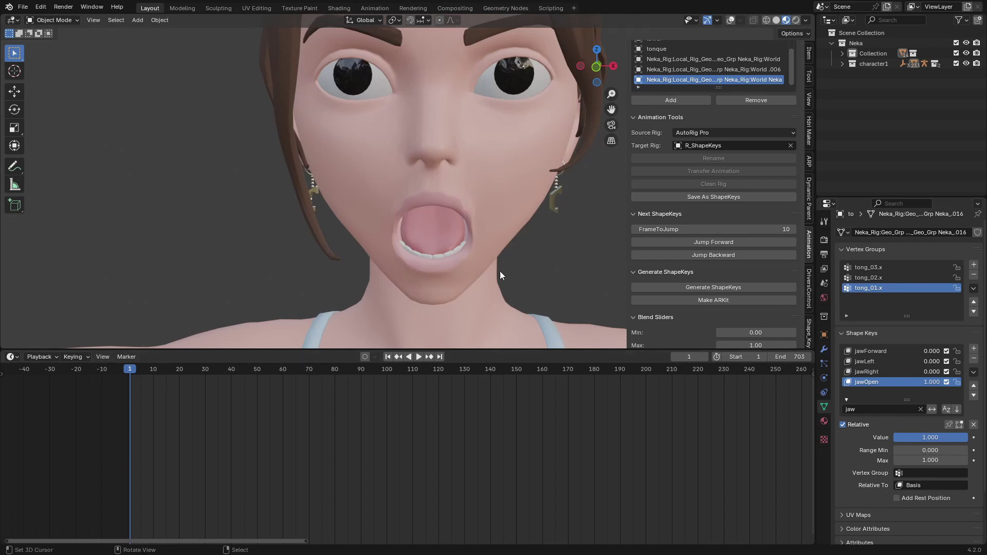
- Lower the jawOpen shape key back to 0.000 on the lower teeth and the tongue
click(451, 250)
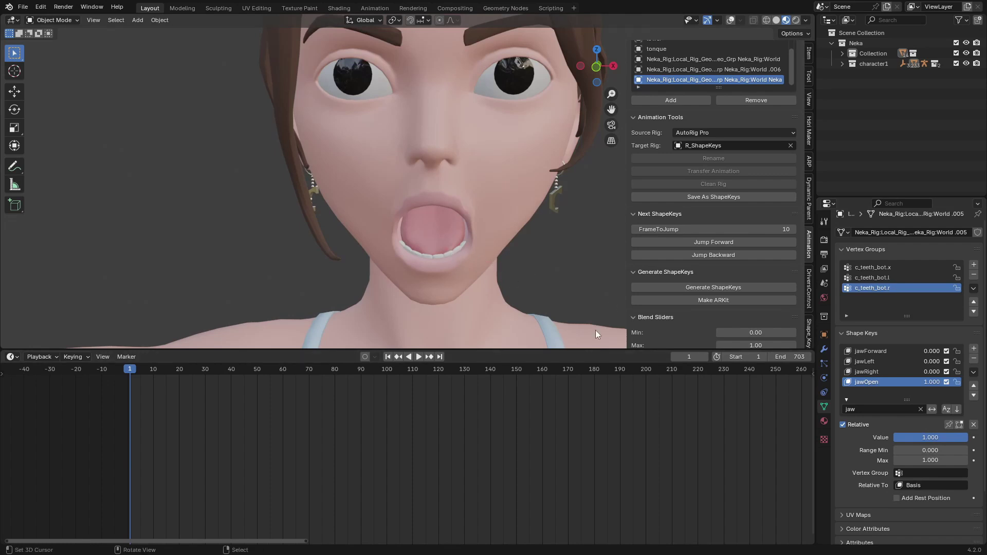
drag(918, 437, 894, 438)
click(431, 244)
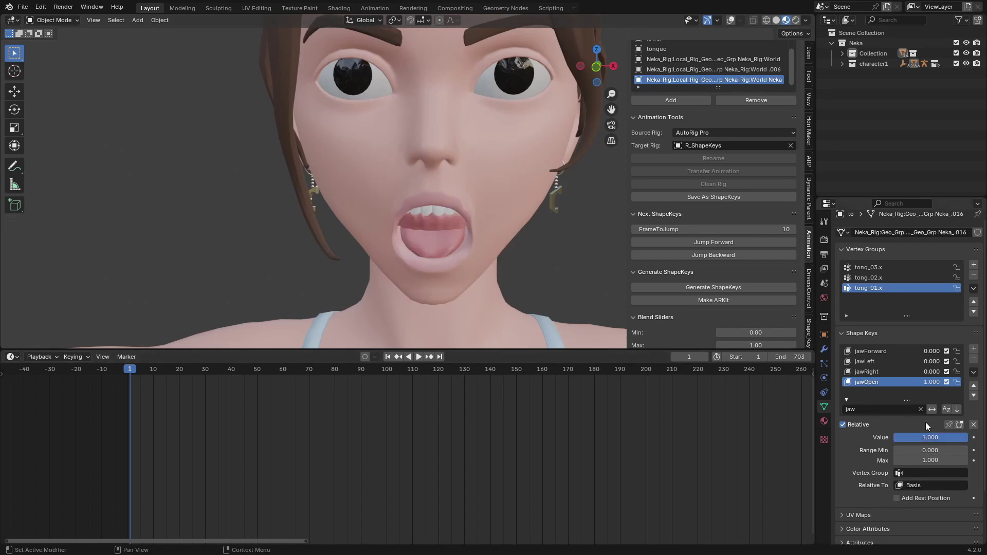
scroll(442, 254, up, 2)
scroll(506, 256, down, 4)
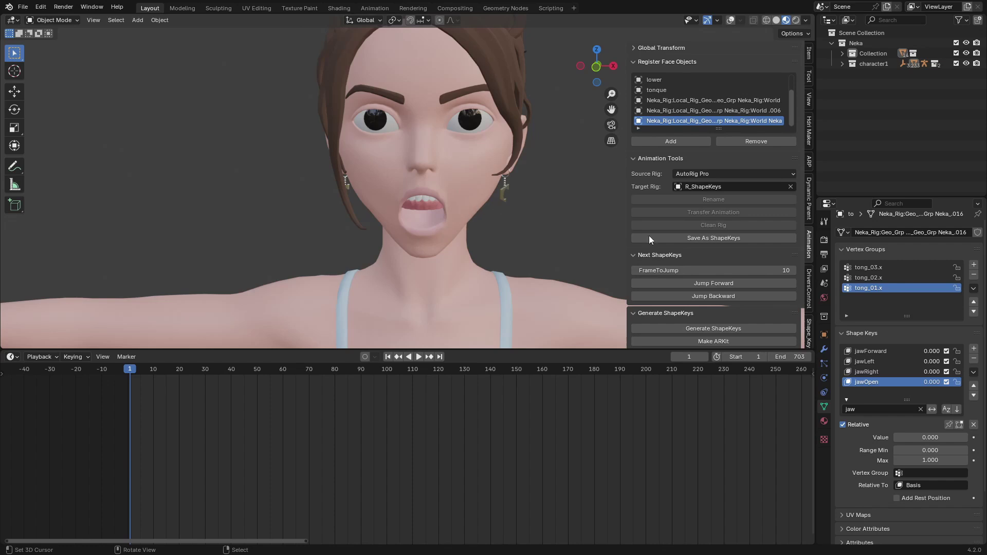
- Open the ShapeKey Drivers tools, select the body mesh and add it with the other face meshes to the drivers list
click(809, 298)
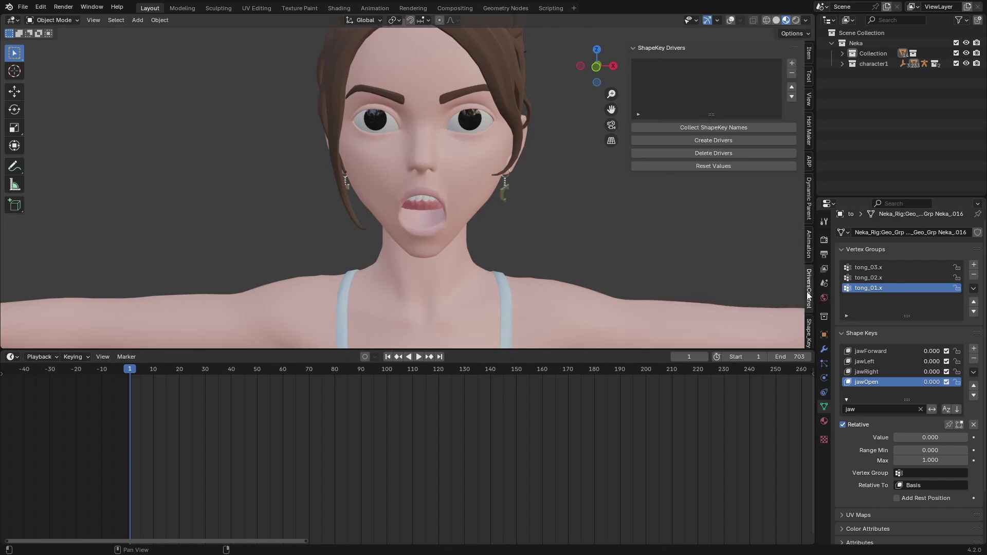
scroll(412, 180, up, 2)
click(413, 177)
scroll(412, 177, down, 3)
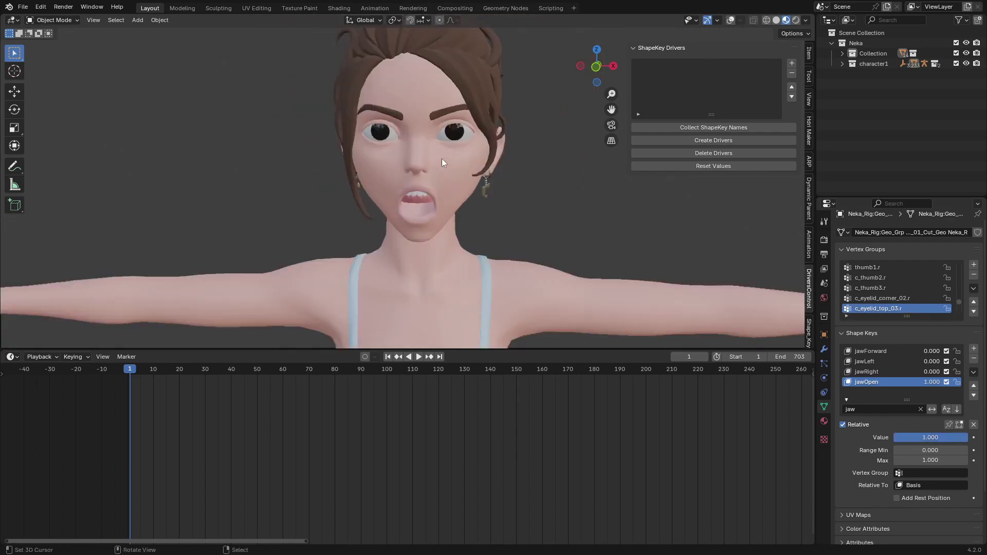
key(g)
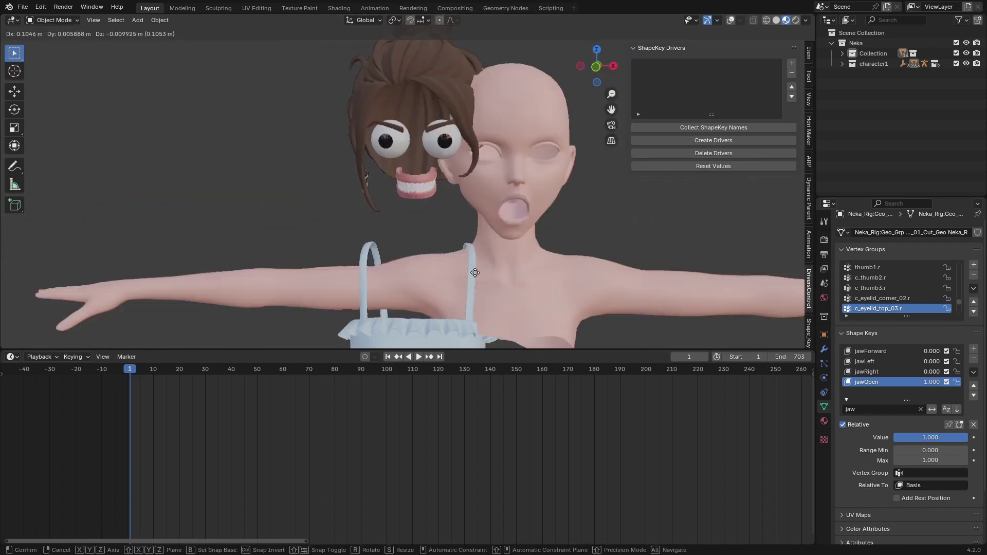
key(Escape)
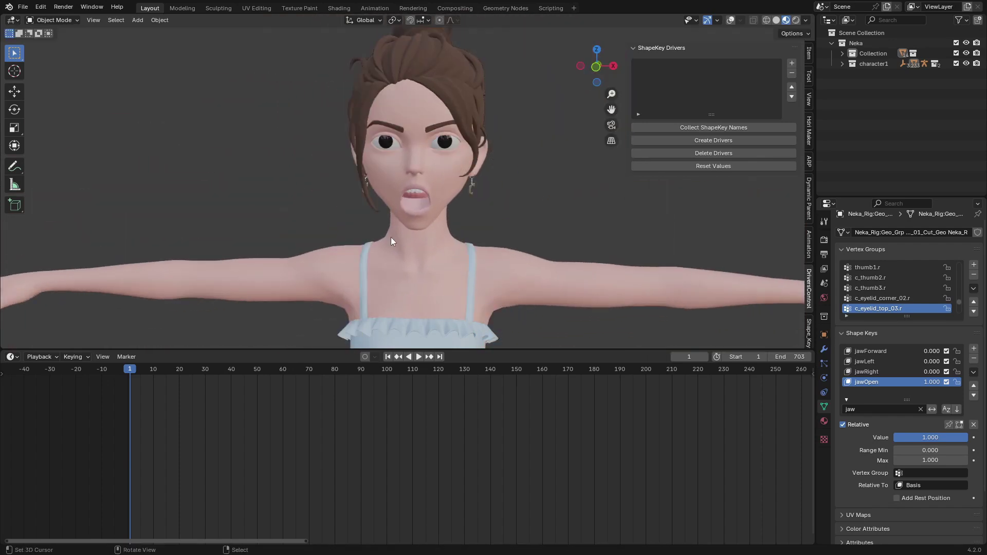
click(792, 63)
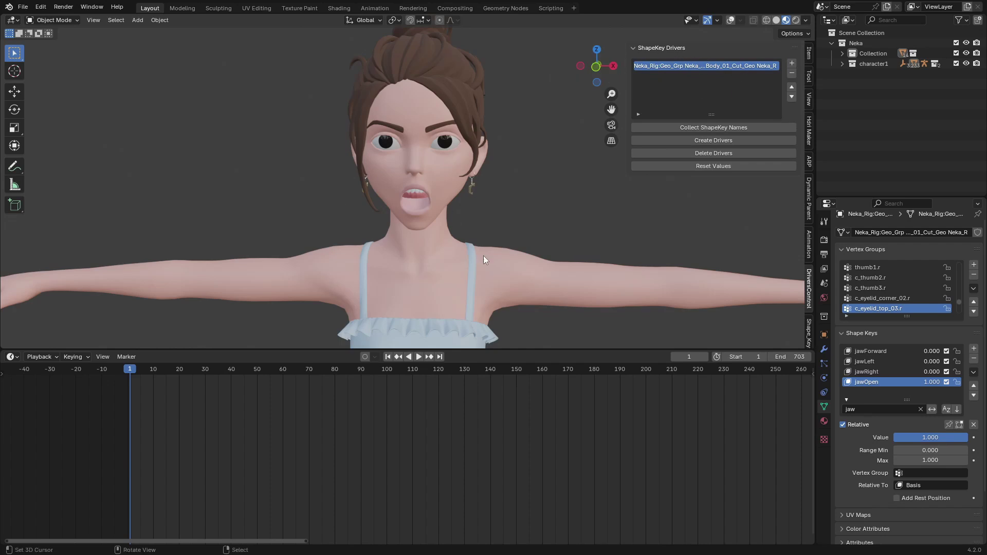
click(792, 66)
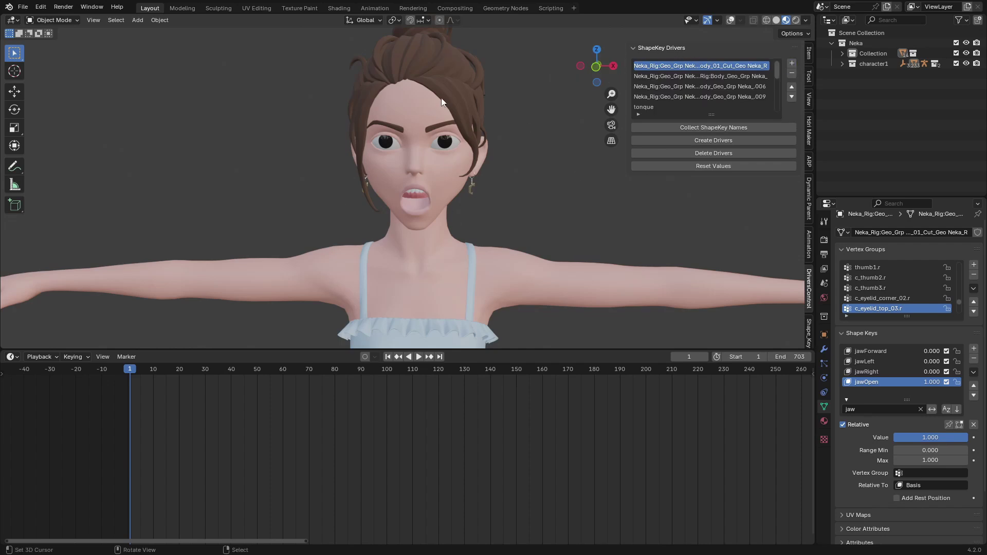
- Collect the shape key names and create drivers linking the listed face meshes to the body
click(689, 130)
click(688, 141)
scroll(480, 208, up, 6)
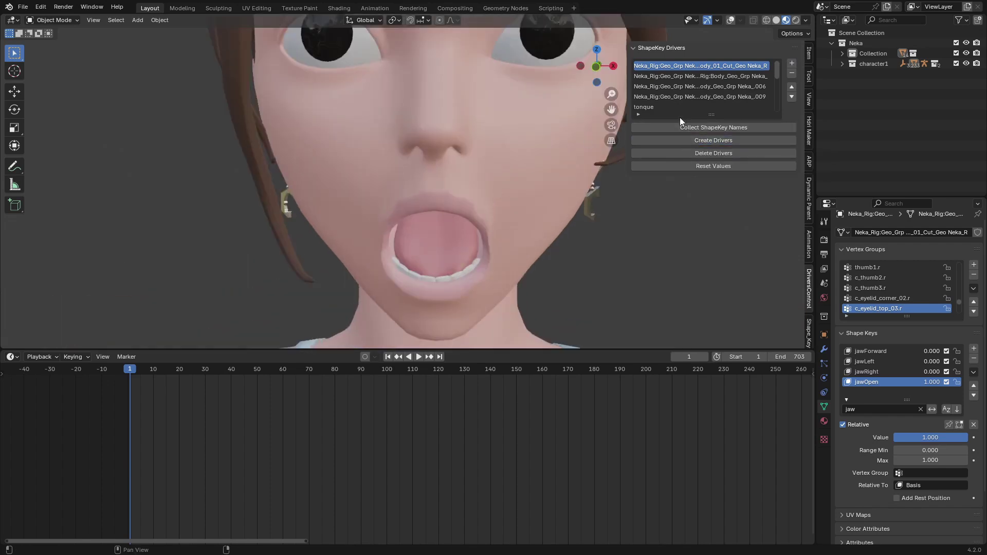
scroll(493, 222, down, 1)
middle_drag(460, 217, 458, 212)
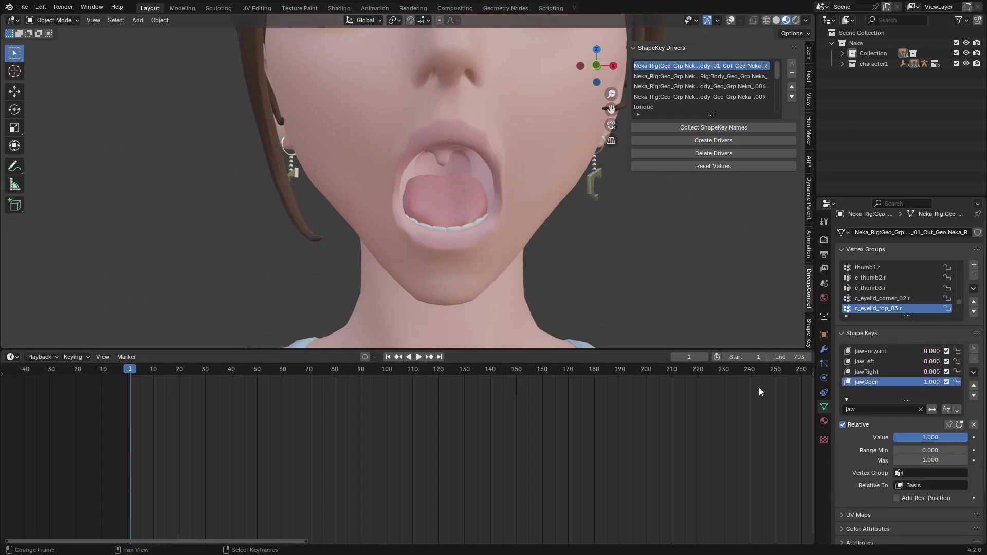
- Set the body's jawOpen to 0.000, test the sideways jaw shape keys and clear the shape key list filter
drag(923, 442, 849, 442)
scroll(614, 303, down, 4)
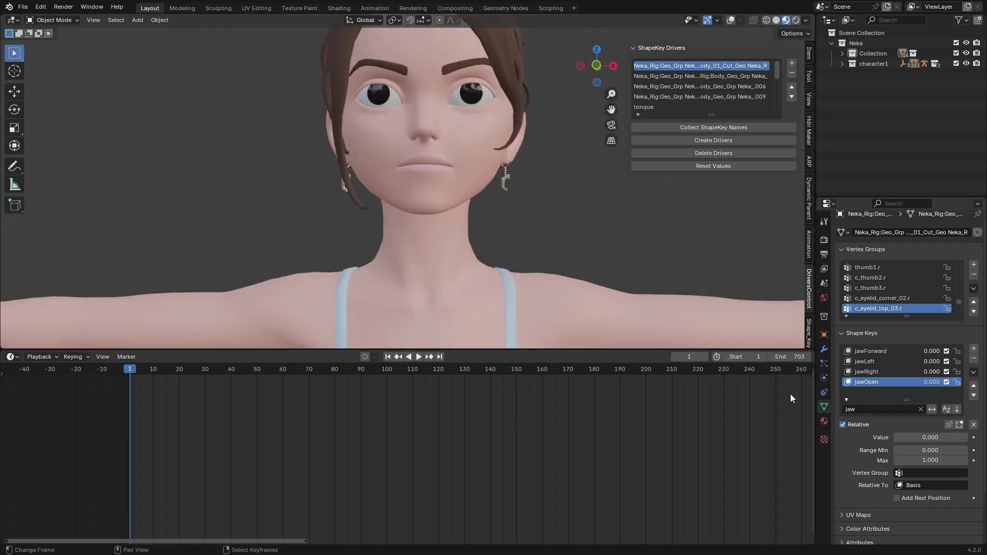
click(862, 362)
drag(909, 438, 968, 437)
scroll(431, 193, up, 5)
shift+middle_drag(430, 193, 450, 243)
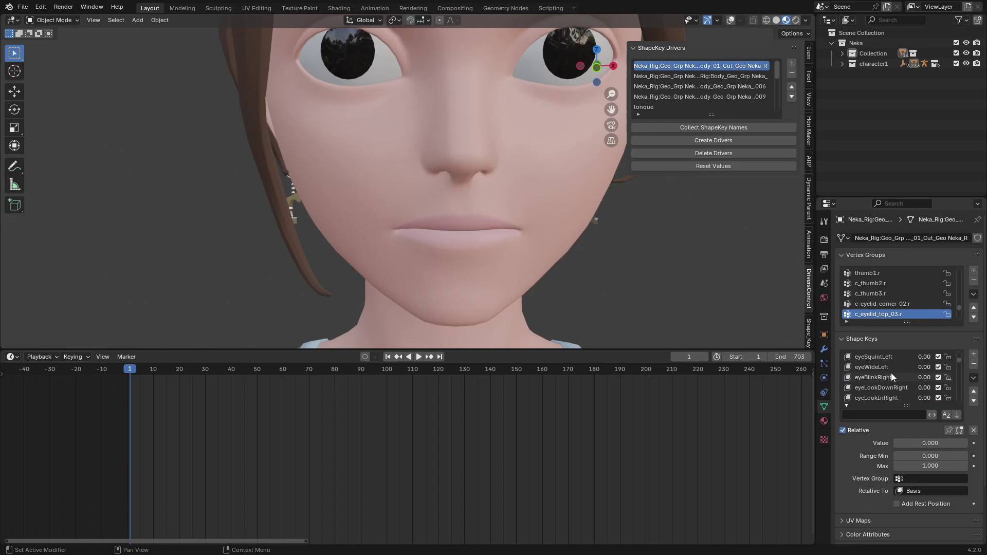
scroll(467, 271, down, 3)
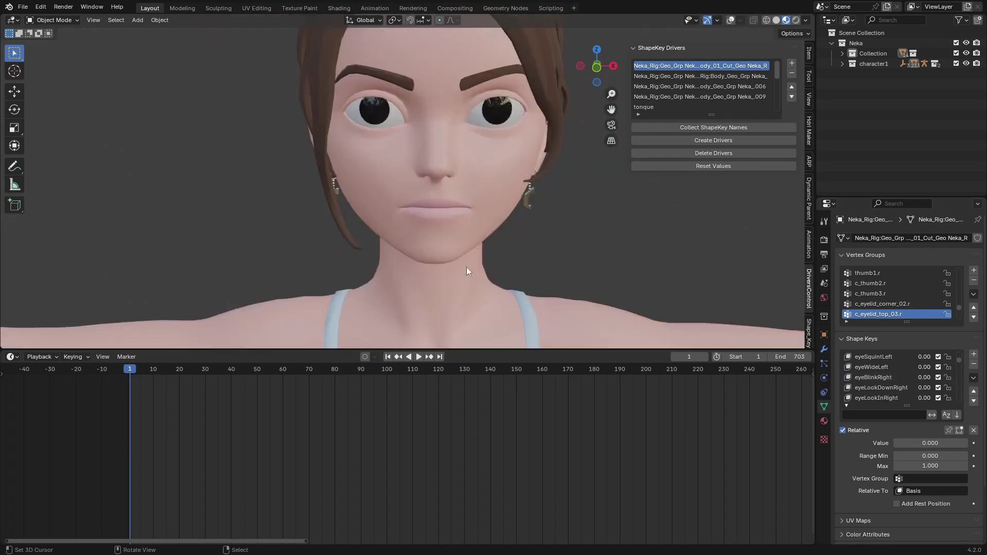
- Show the overlays, raise eyeLookDownLeft to 1.000 and move the body aside to check the driven eye, clearing its location after the check
click(731, 20)
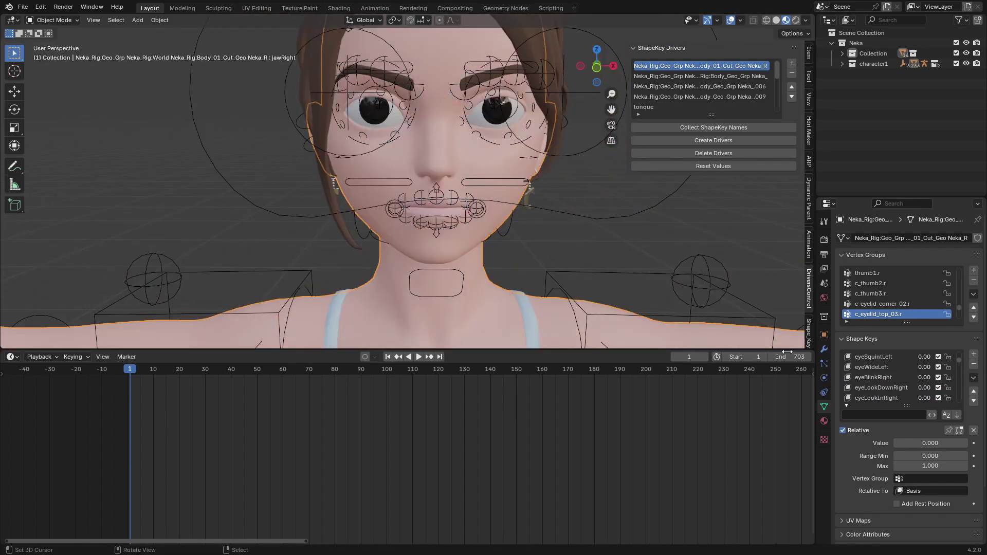
click(878, 378)
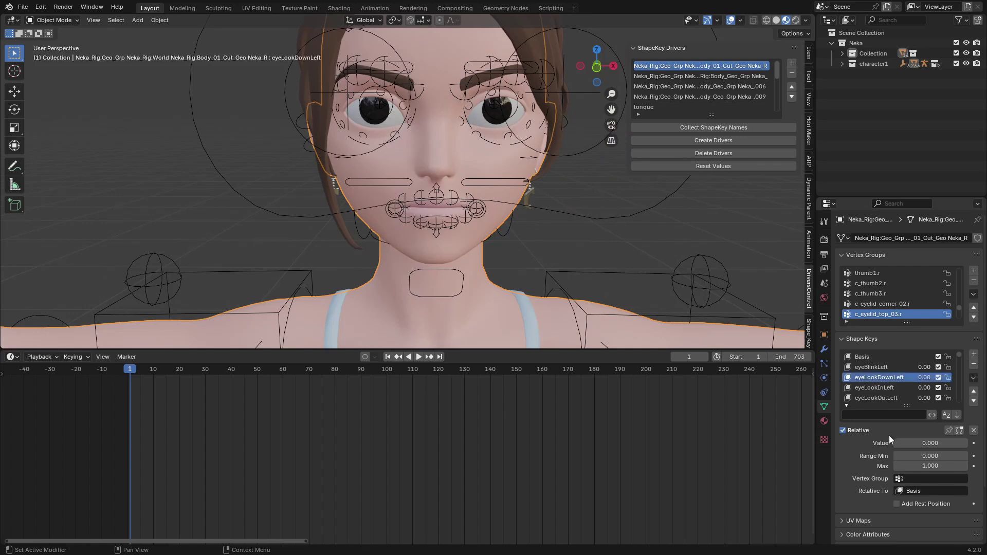
drag(895, 443, 969, 443)
key(g)
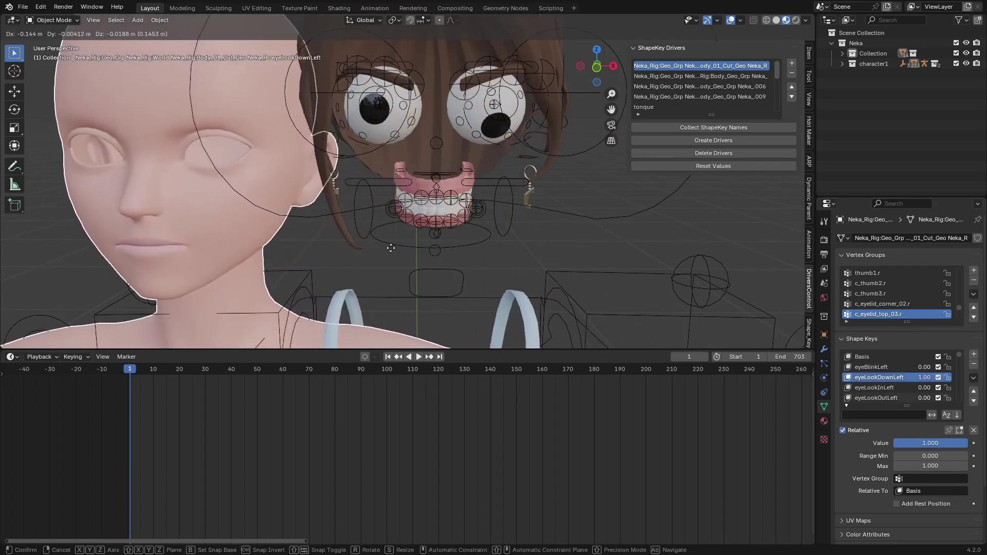
click(444, 202)
mouse_move(967, 443)
mouse_down()
mouse_move(894, 444)
mouse_move(967, 444)
mouse_up()
key(alt+g)
- Test the body's eyeLookOutLeft shape key at 1.000 and hide the viewport overlays
click(877, 391)
click(894, 399)
scroll(499, 251, up, 2)
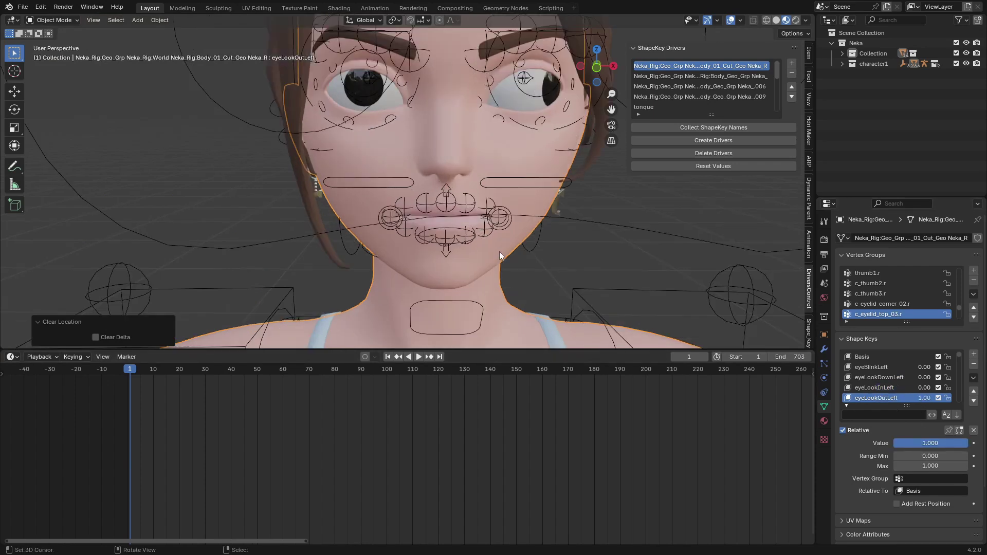
click(730, 20)
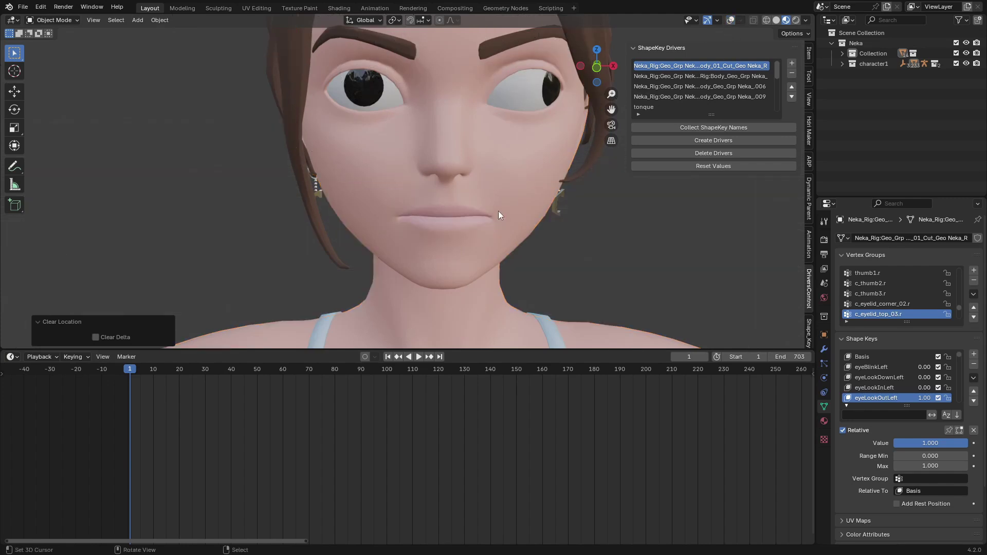
scroll(499, 215, down, 1)
scroll(906, 388, down, 3)
- Test the body's eyeSquintLeft and eyeWideLeft shape keys by raising each to 1.000
click(869, 388)
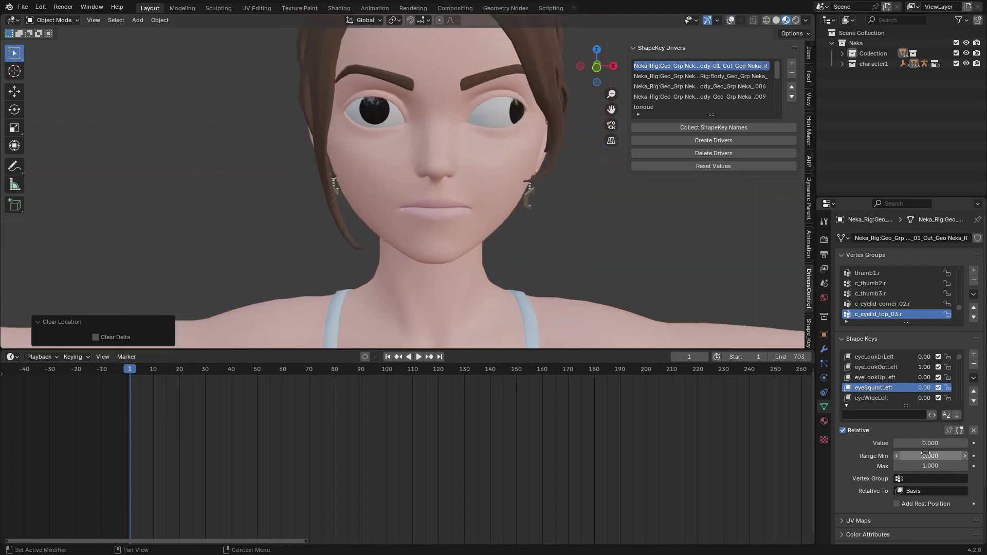
drag(905, 443, 967, 443)
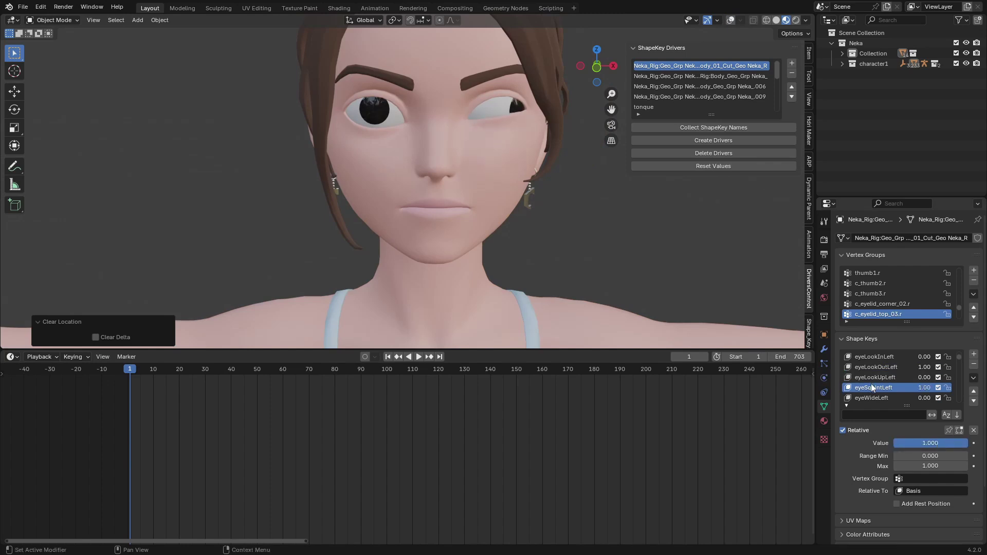
click(882, 399)
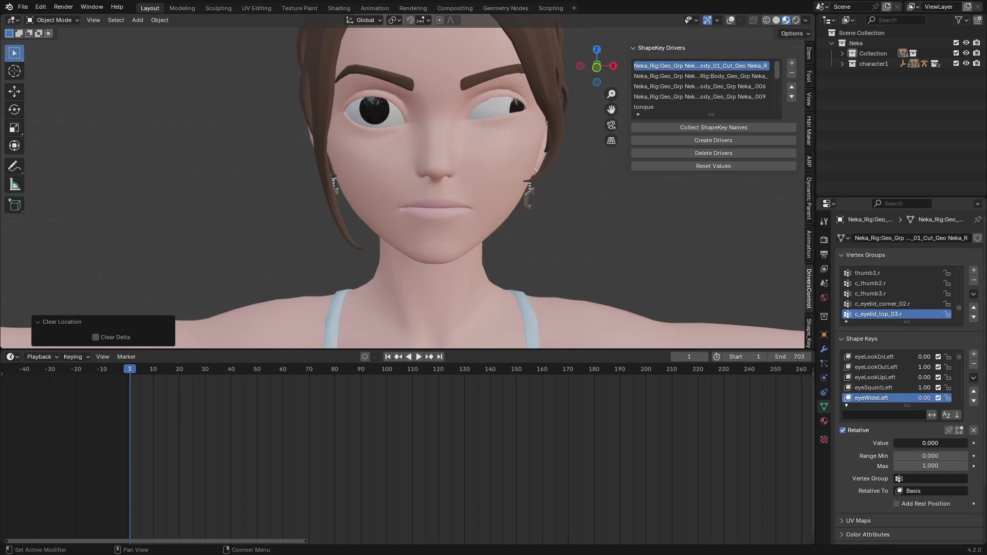
drag(920, 444, 965, 435)
- Test the body's eyeSquintRight shape key at 1.000 and reset all shape key values
scroll(879, 390, down, 3)
click(878, 388)
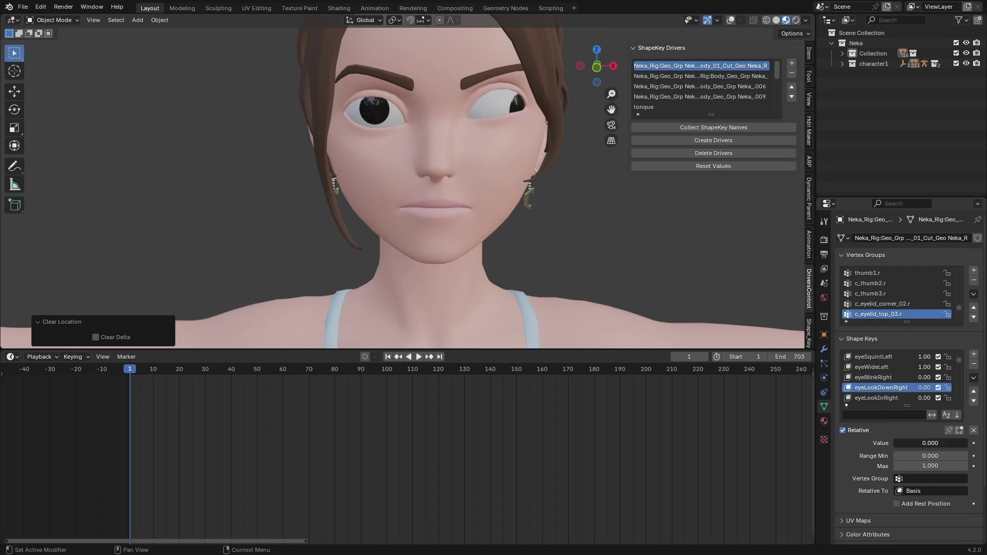
scroll(880, 398, down, 3)
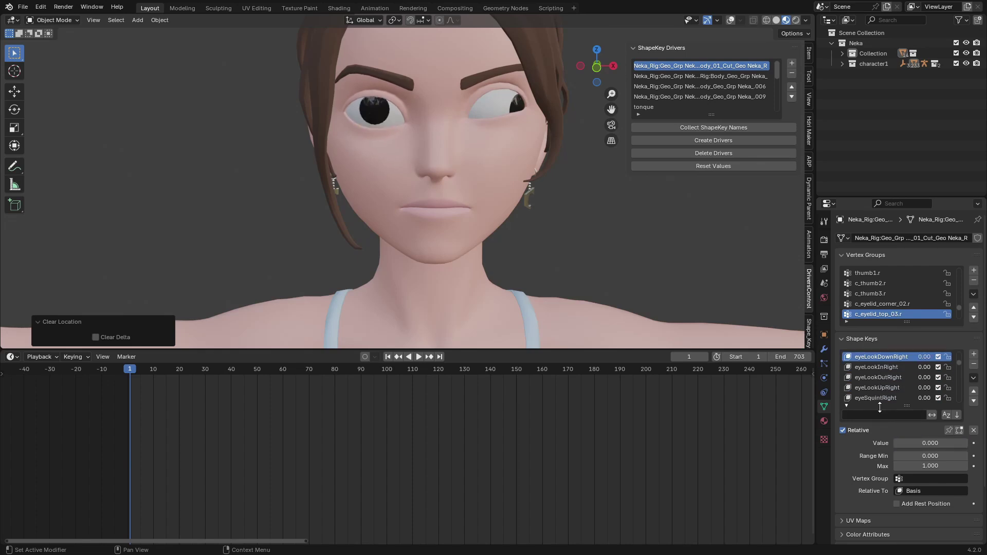
click(880, 398)
drag(916, 443, 967, 443)
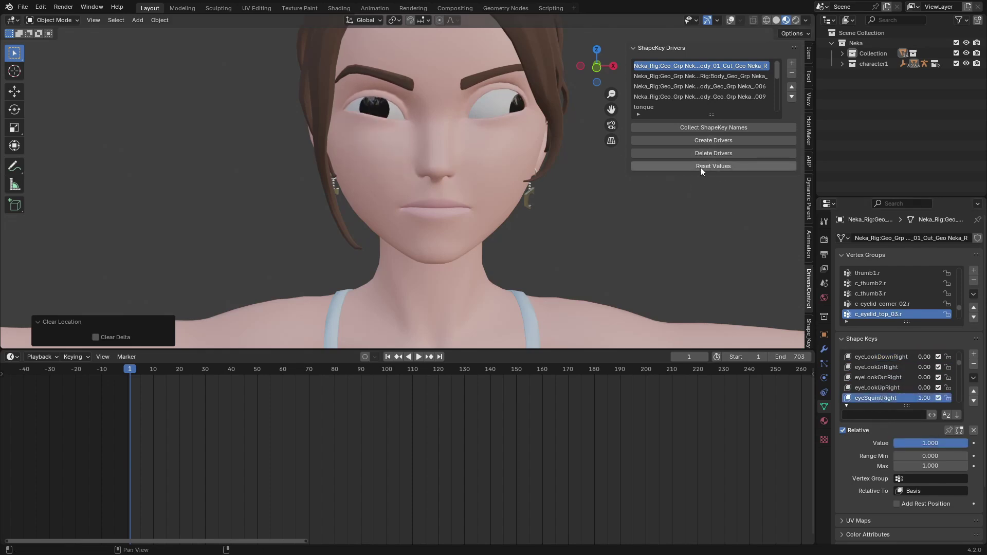
click(701, 166)
- Raise the body's jawOpen shape key to 1.000 and check how the driven teeth and tongue follow
scroll(869, 391, down, 7)
click(870, 388)
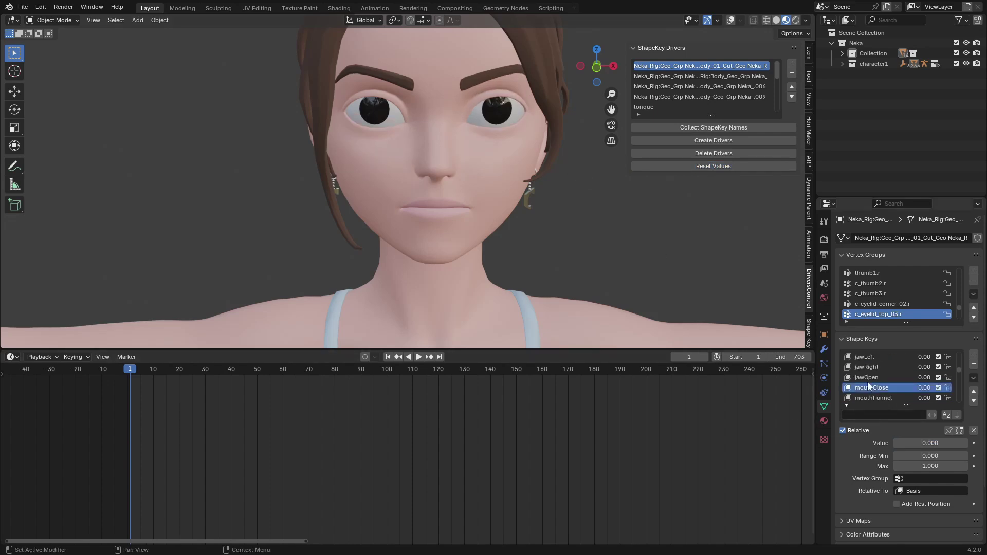
click(867, 378)
drag(906, 446, 969, 447)
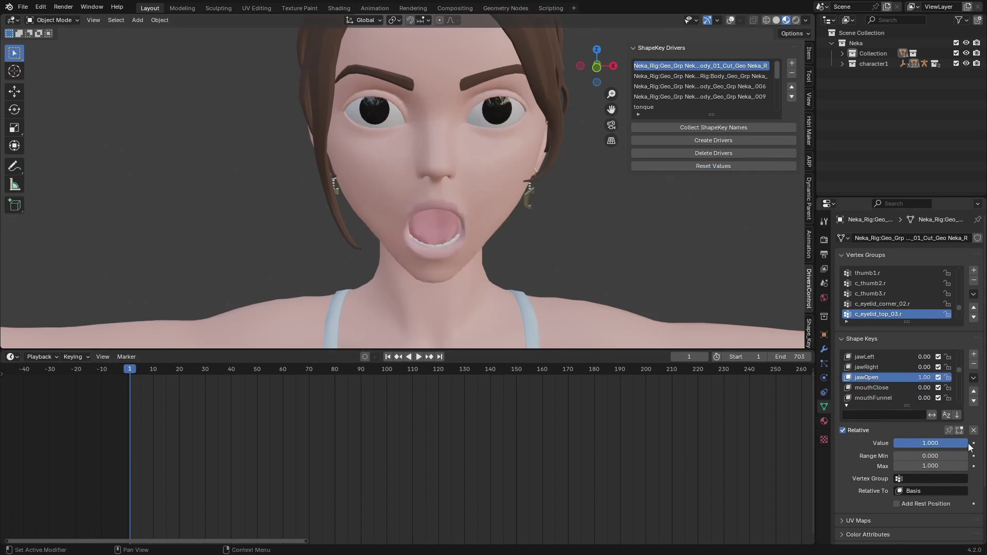
middle_drag(438, 242, 453, 220)
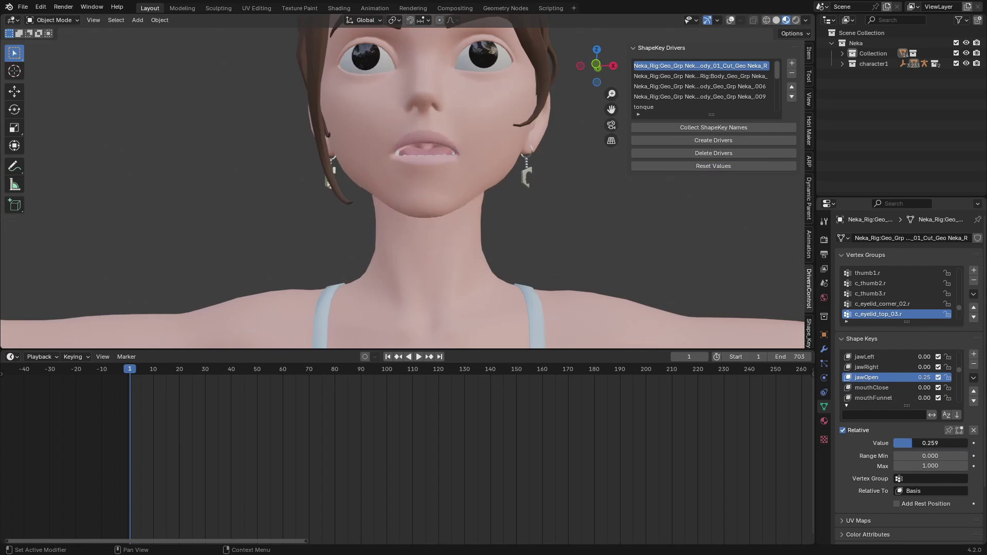